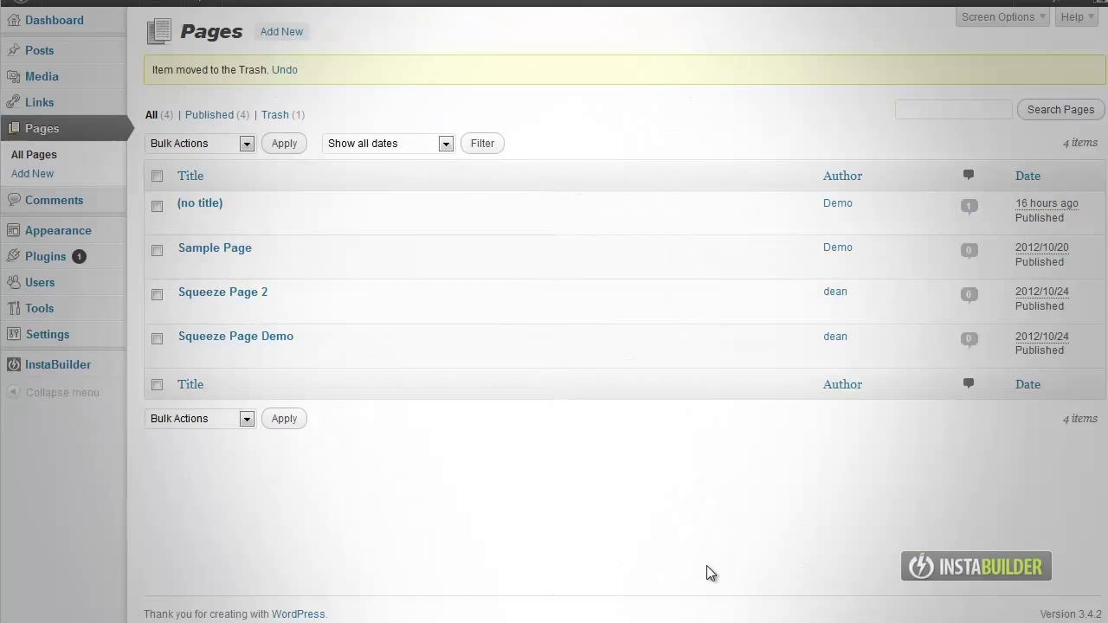
Step: Add a new page and title it 'Video Tutorial Page'
{"action": "left_click", "coordinate": [33, 174]}
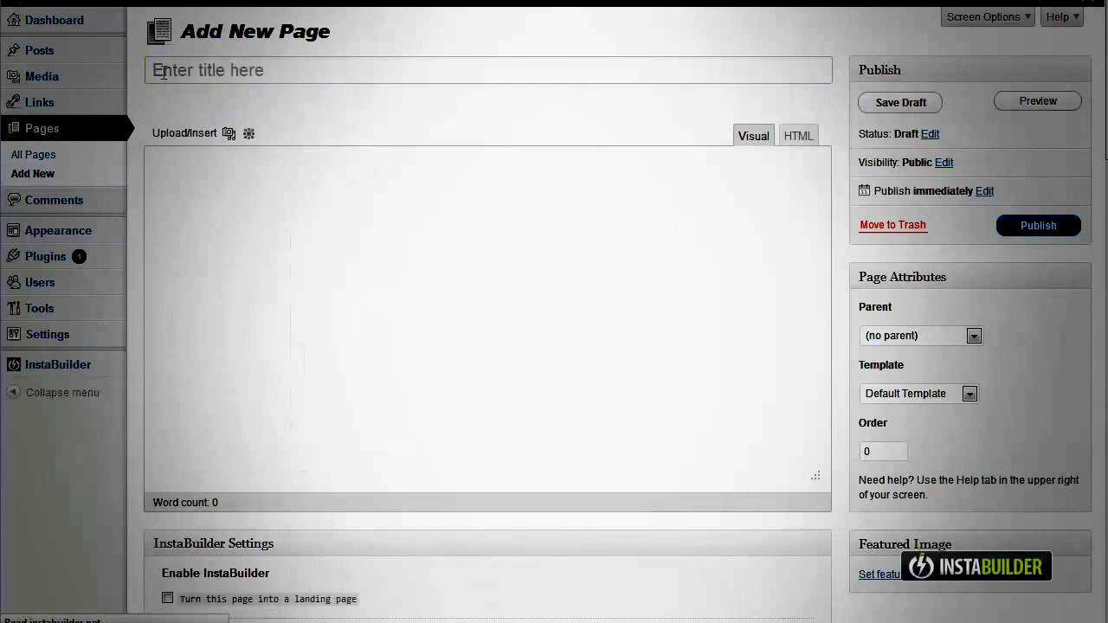
{"action": "left_click", "coordinate": [163, 73]}
{"action": "type", "text": "Video"}
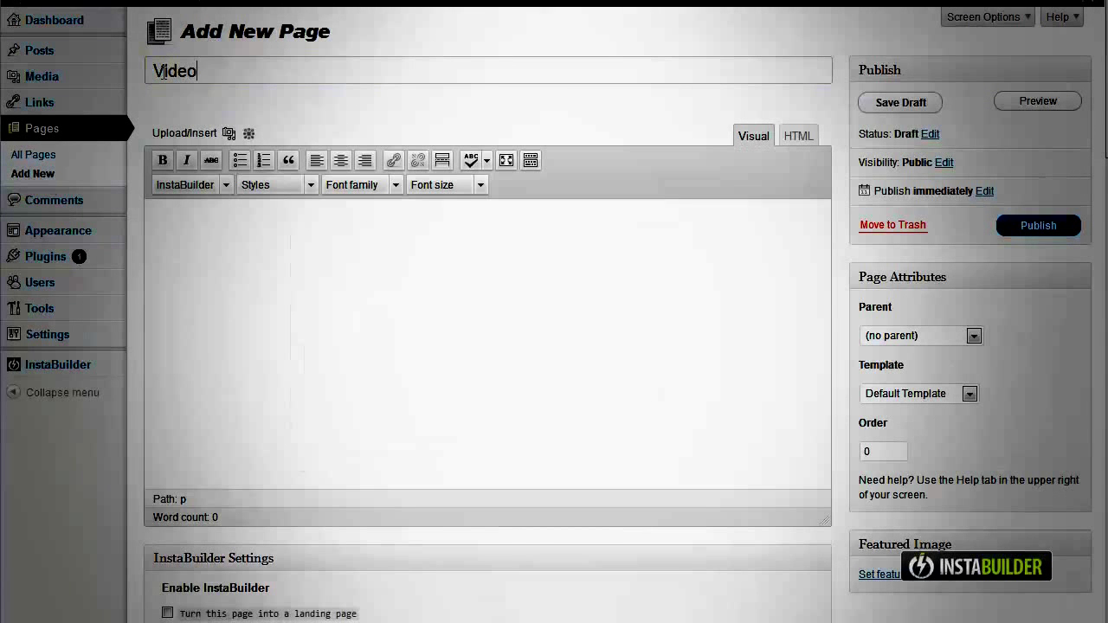
{"action": "type", "text": " Tutorial"}
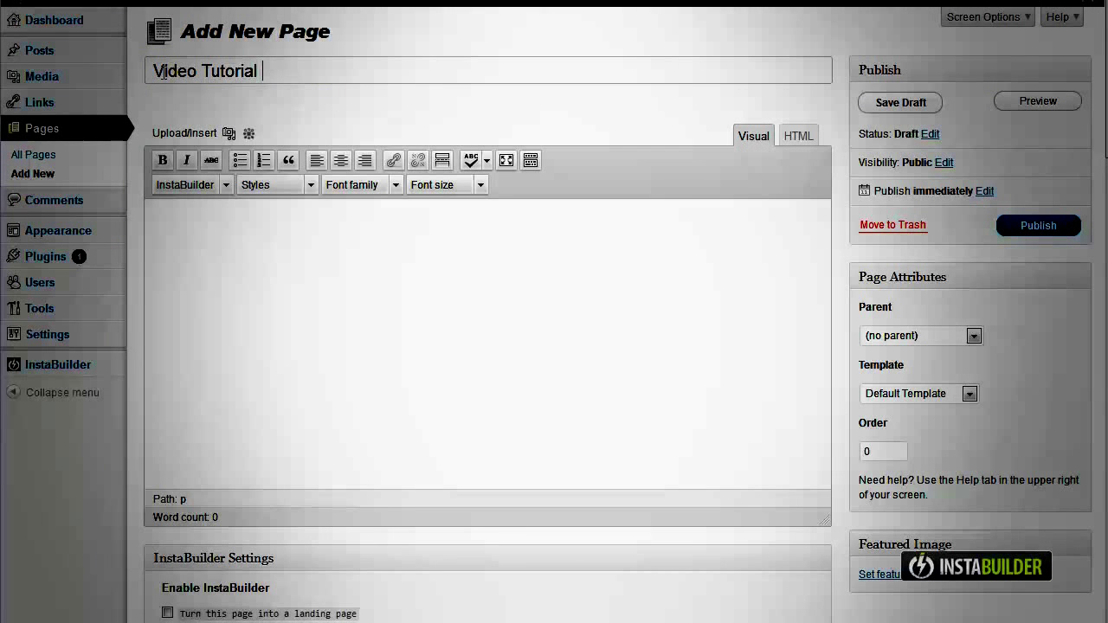
{"action": "type", "text": " Page"}
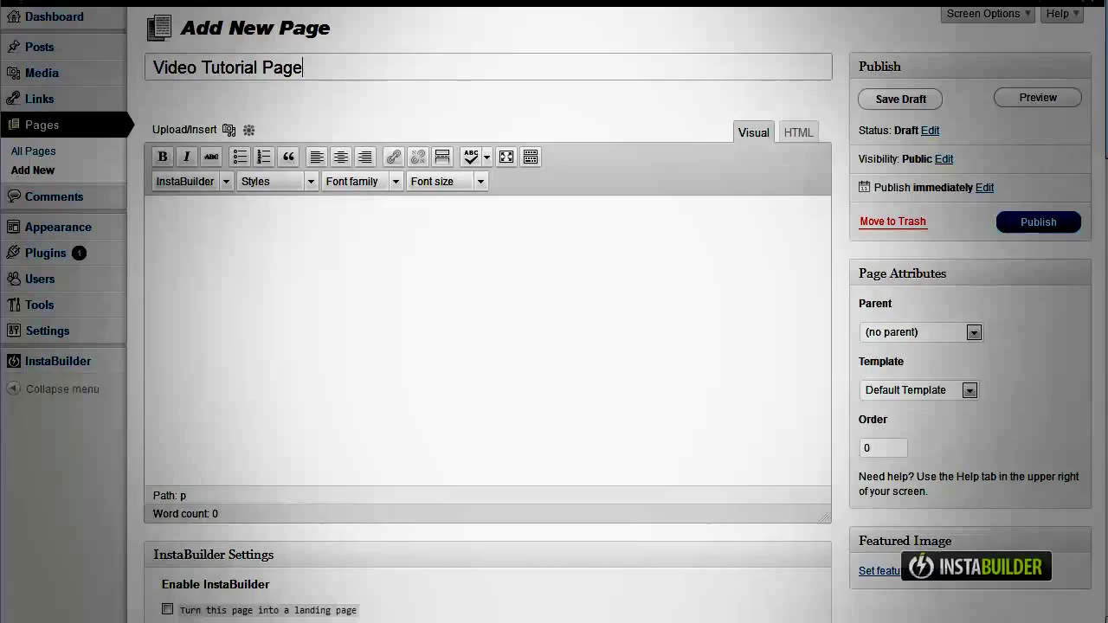
Step: Set the InstaBuilder page type to Video Page with the Amplify design in Red
{"action": "scroll", "coordinate": [554, 347], "scroll_direction": "down", "scroll_amount": 6}
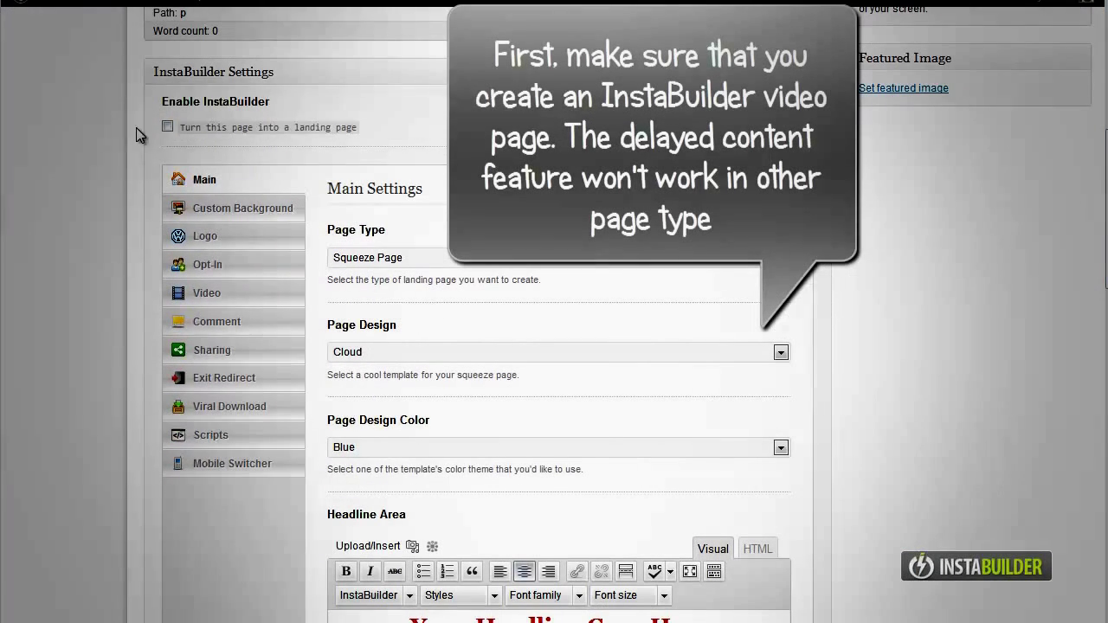
{"action": "left_click", "coordinate": [406, 259]}
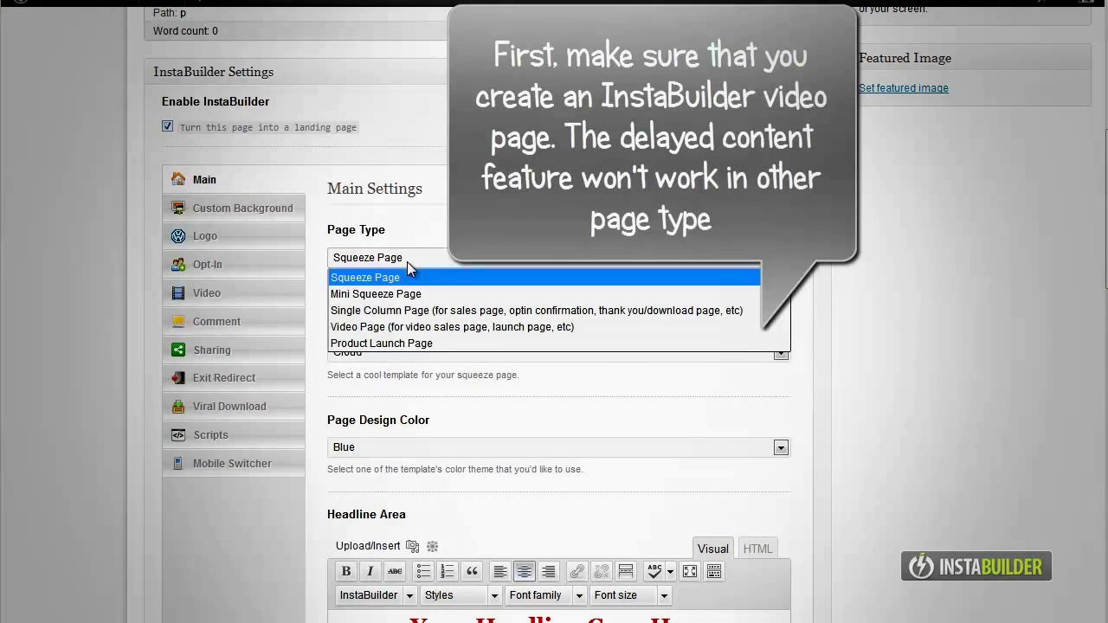
{"action": "left_click", "coordinate": [431, 326]}
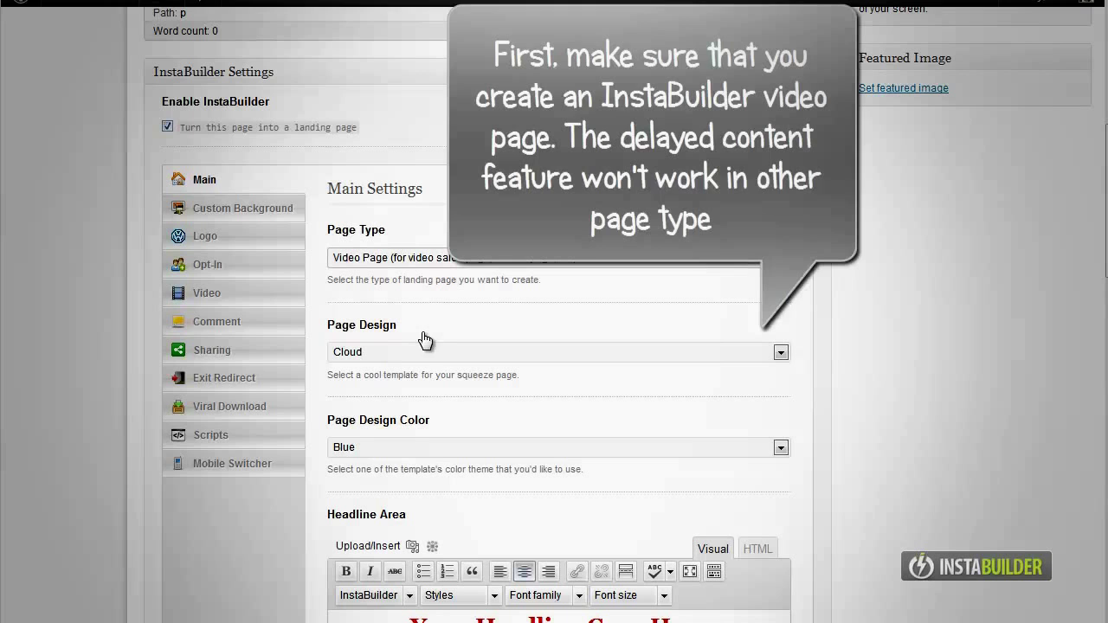
{"action": "scroll", "coordinate": [513, 264], "scroll_direction": "down", "scroll_amount": 3}
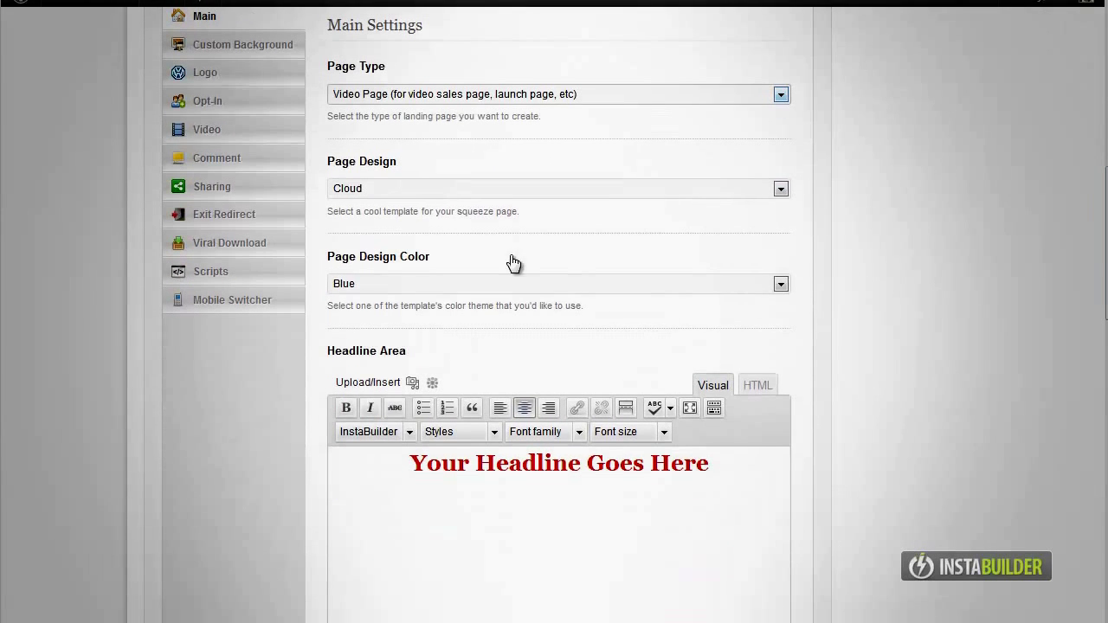
{"action": "left_click", "coordinate": [399, 187]}
{"action": "left_click", "coordinate": [397, 359]}
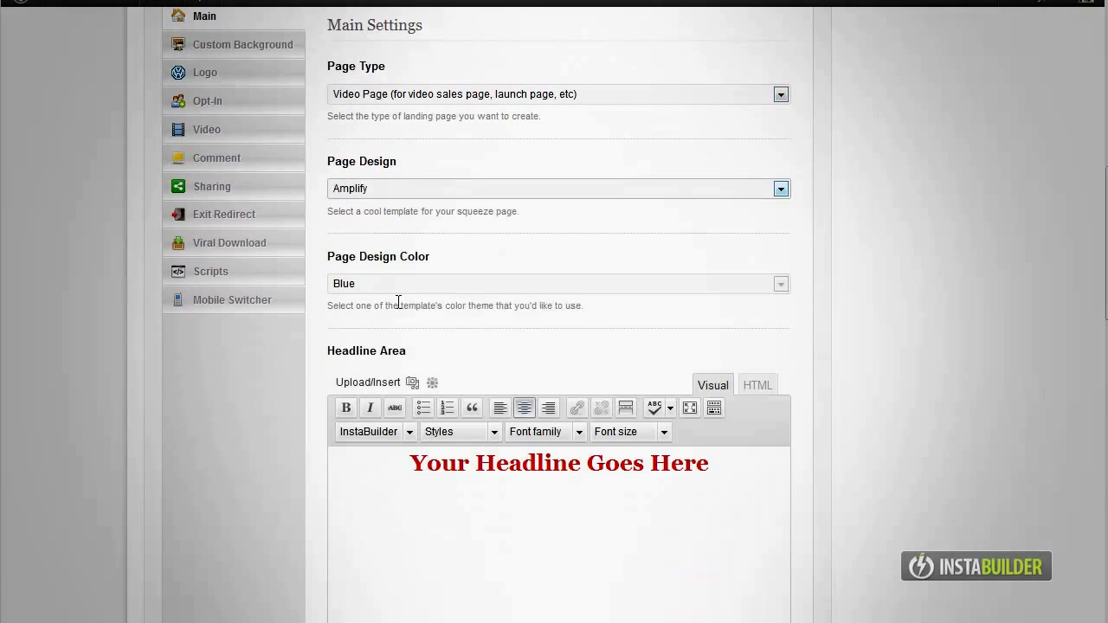
{"action": "left_click", "coordinate": [392, 284]}
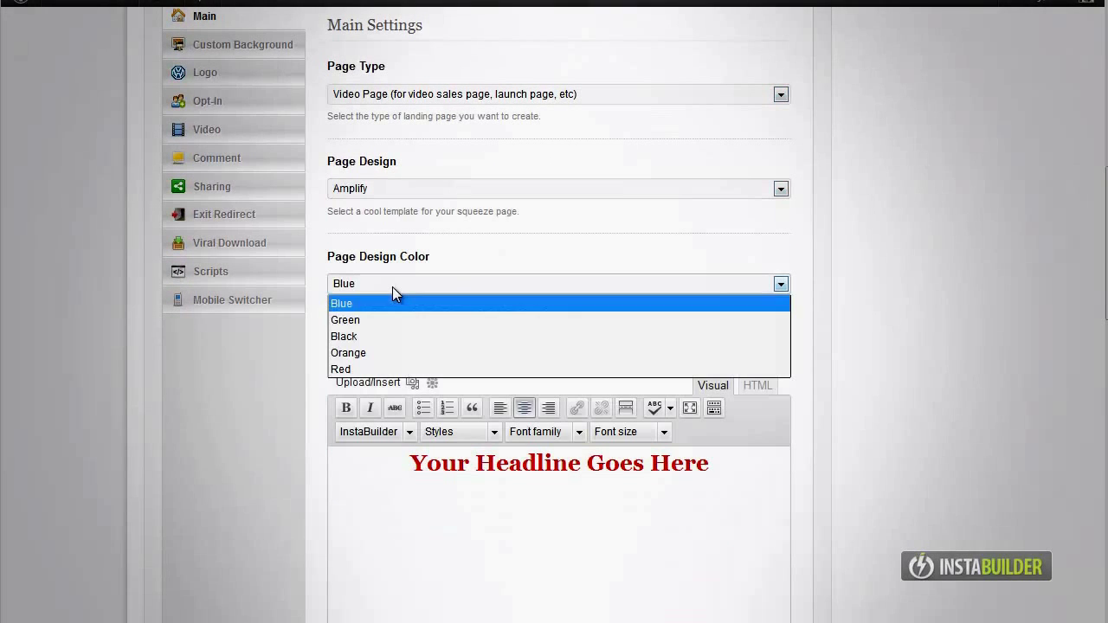
{"action": "left_click", "coordinate": [376, 369]}
Step: Replace the placeholder headline with 'Watch This Video:'
{"action": "left_click_drag", "start_coordinate": [410, 463], "coordinate": [709, 460]}
{"action": "type", "text": "Wa"}
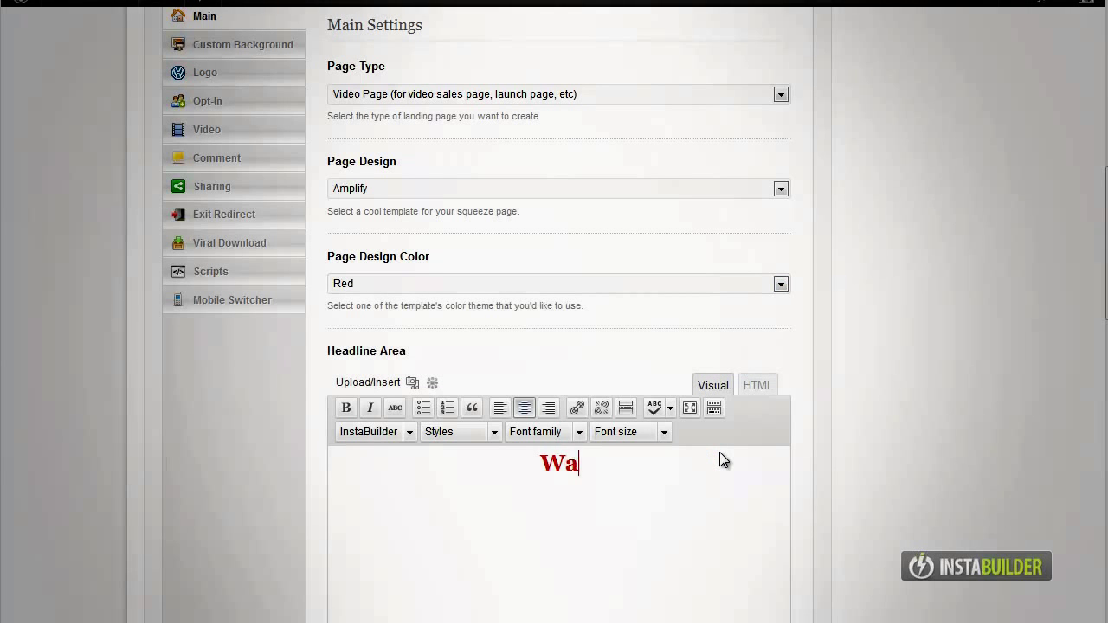
{"action": "type", "text": "tch Thi"}
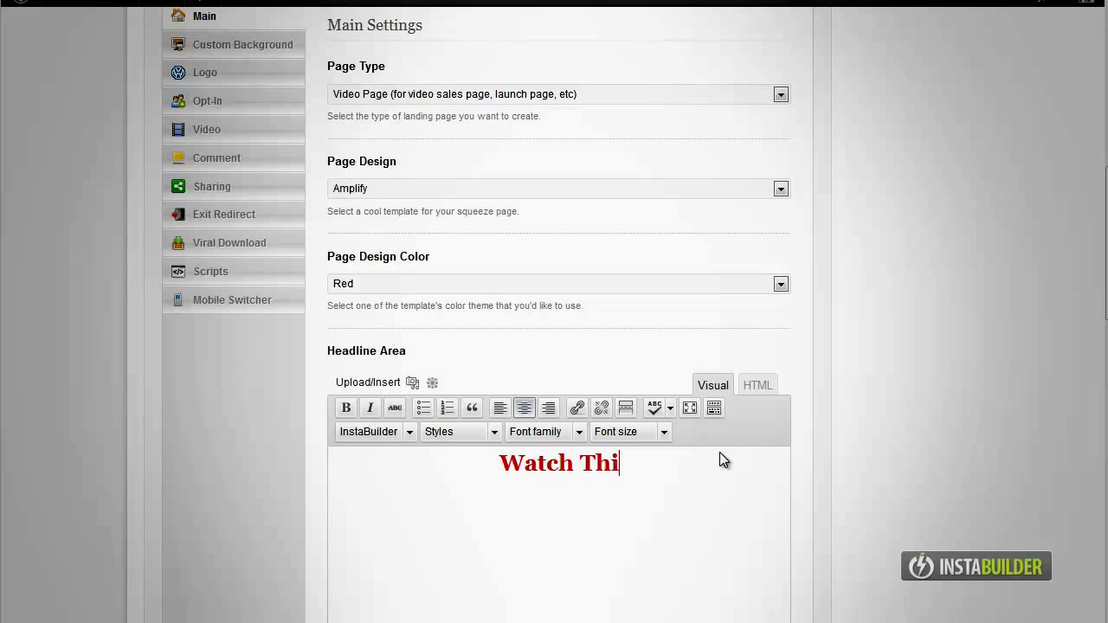
{"action": "type", "text": "s Video:"}
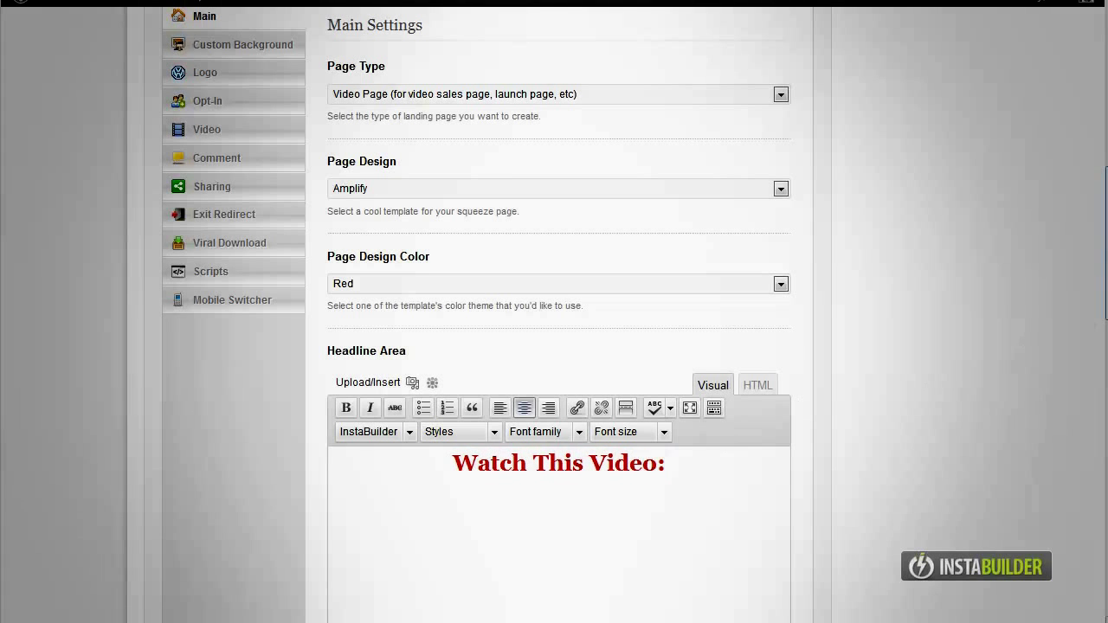
{"action": "left_click_drag", "start_coordinate": [1106, 316], "coordinate": [1106, 255]}
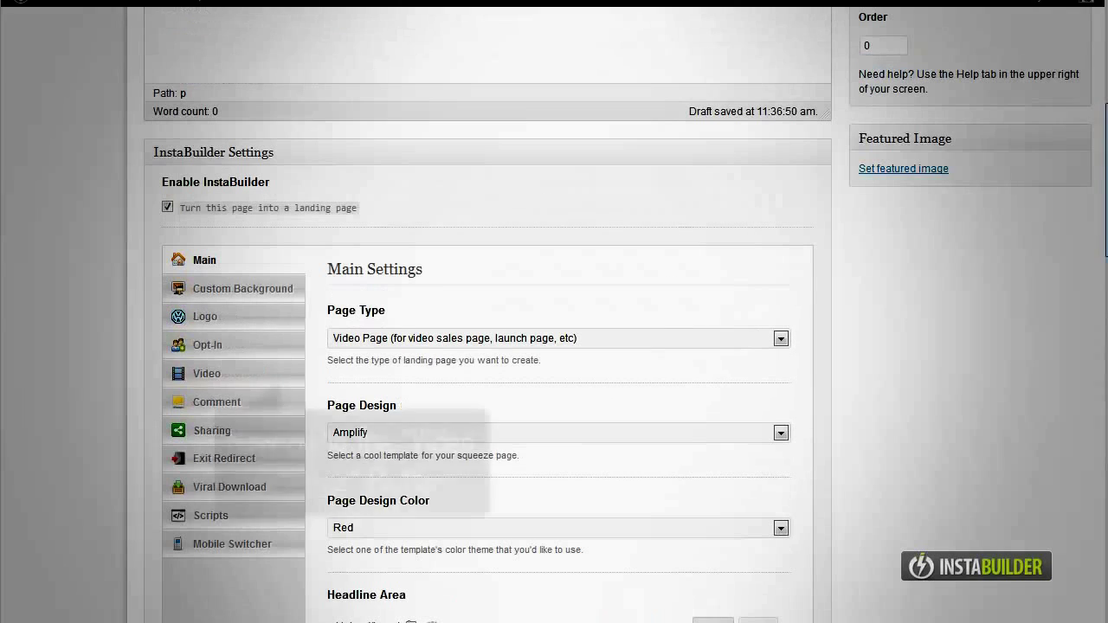
Step: Set Video Insertion Mode to embed code and paste the YouTube iframe into Video Code
{"action": "left_click", "coordinate": [226, 374]}
{"action": "left_click", "coordinate": [398, 339]}
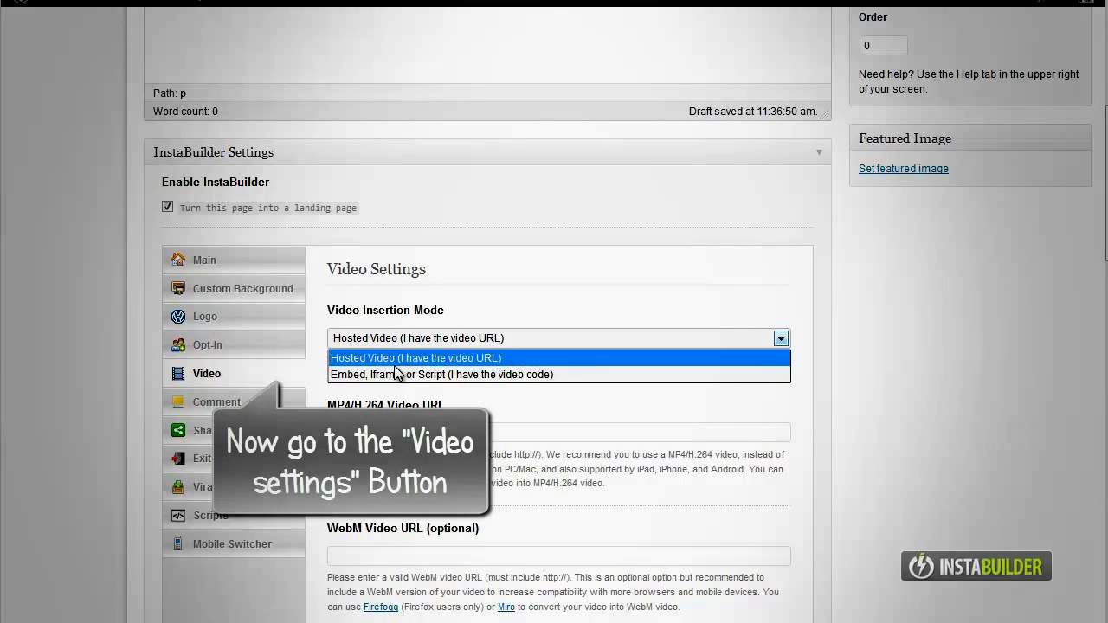
{"action": "left_click", "coordinate": [398, 374]}
{"action": "left_click", "coordinate": [376, 434]}
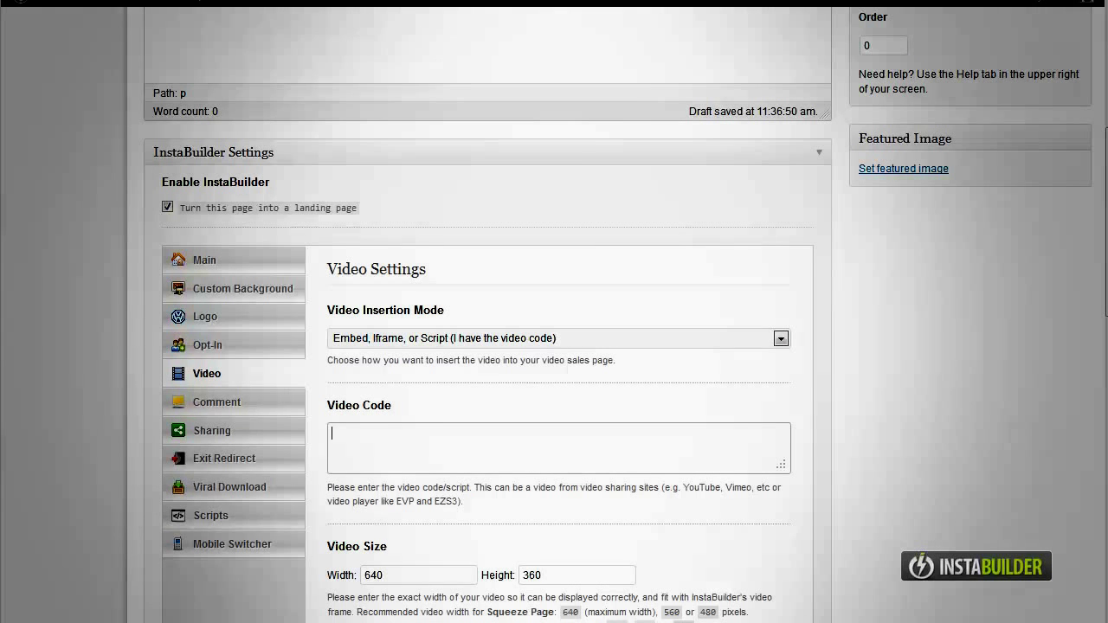
{"action": "right_click", "coordinate": [374, 449]}
{"action": "left_click", "coordinate": [422, 526]}
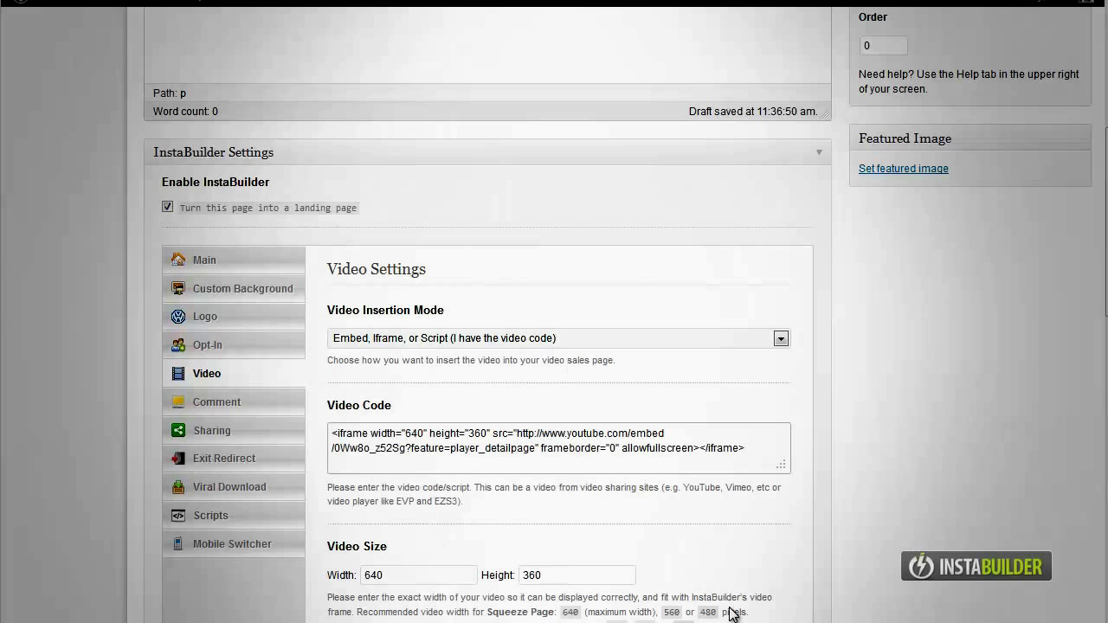
{"action": "left_click_drag", "start_coordinate": [1105, 295], "coordinate": [1105, 447]}
Step: Show the Buy Now Area below the video and insert the Add To Cart Box #1 graphic
{"action": "left_click", "coordinate": [478, 222]}
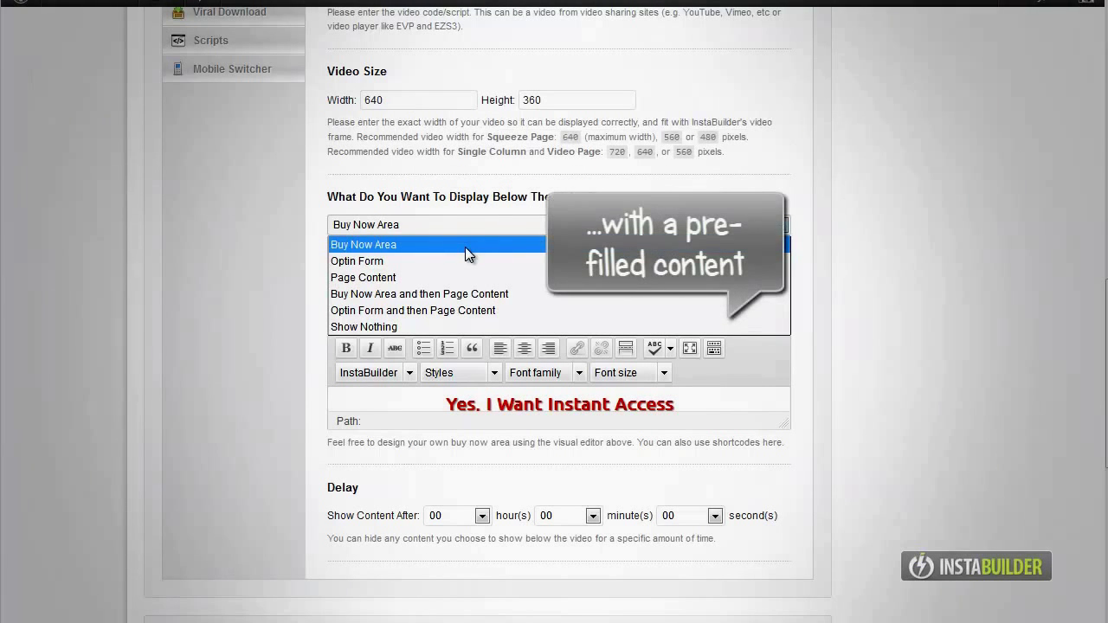
{"action": "left_click", "coordinate": [465, 246]}
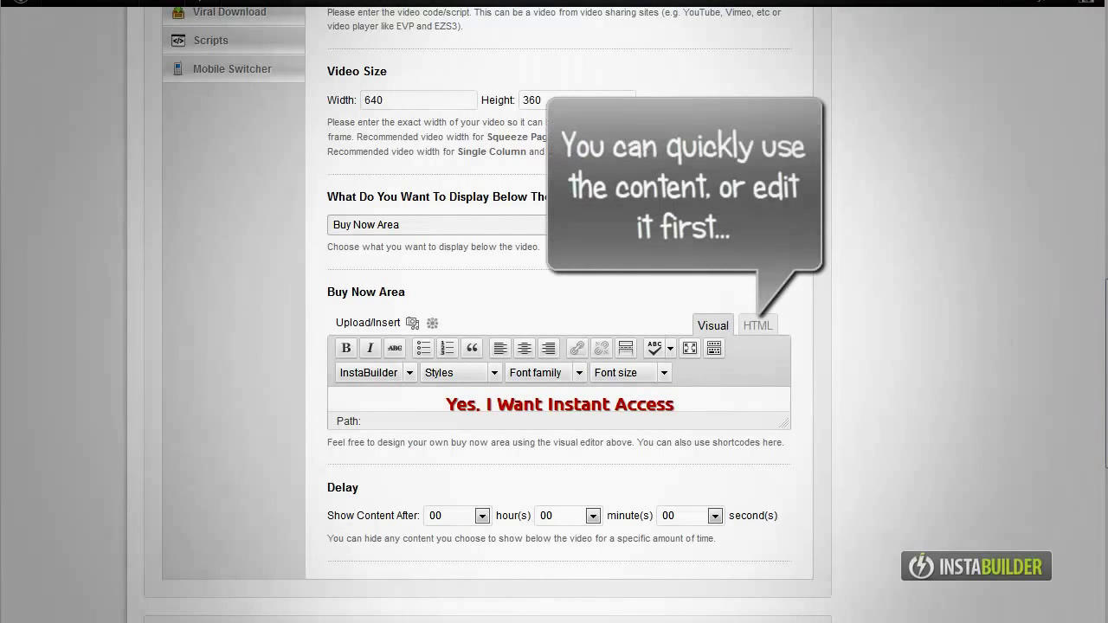
{"action": "scroll", "coordinate": [435, 294], "scroll_direction": "down", "scroll_amount": 1}
{"action": "left_click", "coordinate": [433, 322]}
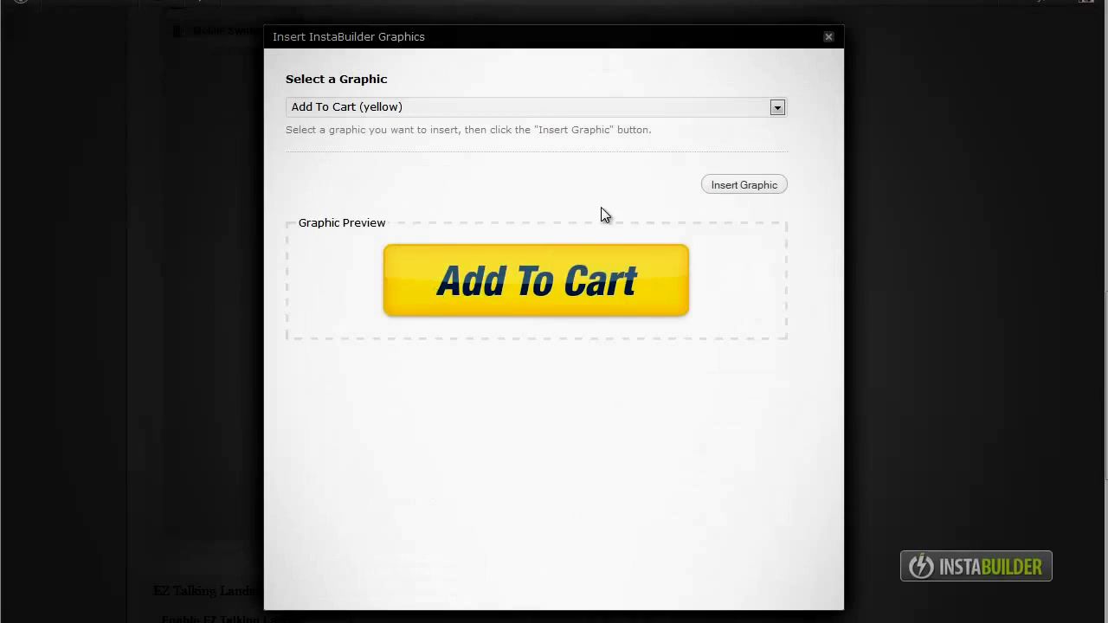
{"action": "left_click", "coordinate": [501, 110]}
{"action": "scroll", "coordinate": [446, 230], "scroll_direction": "down", "scroll_amount": 5}
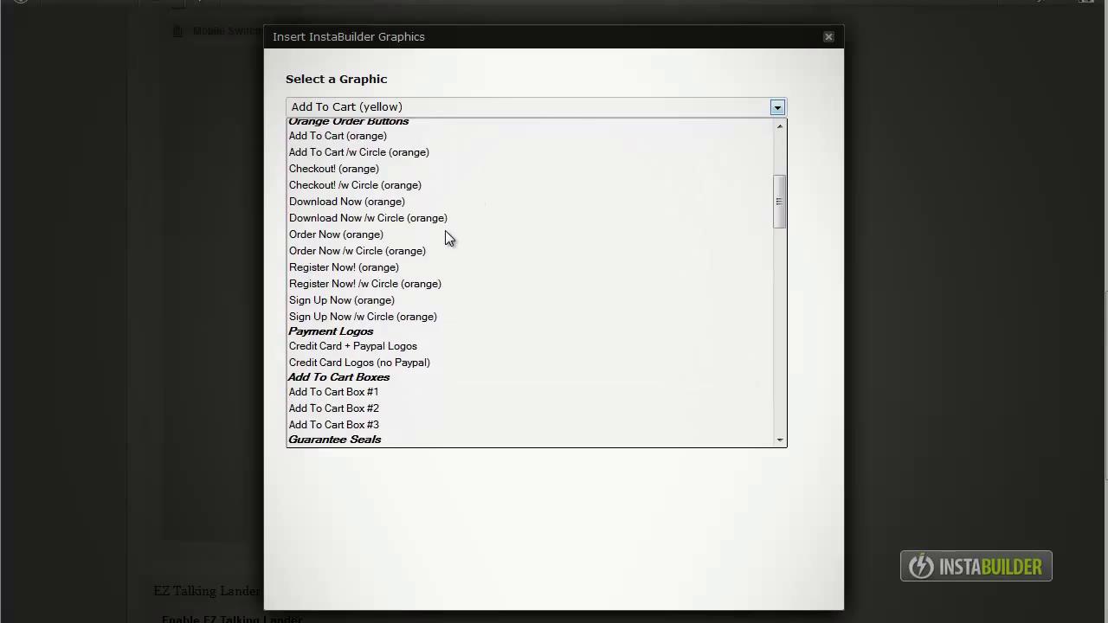
{"action": "scroll", "coordinate": [445, 230], "scroll_direction": "down", "scroll_amount": 3}
{"action": "left_click", "coordinate": [374, 318]}
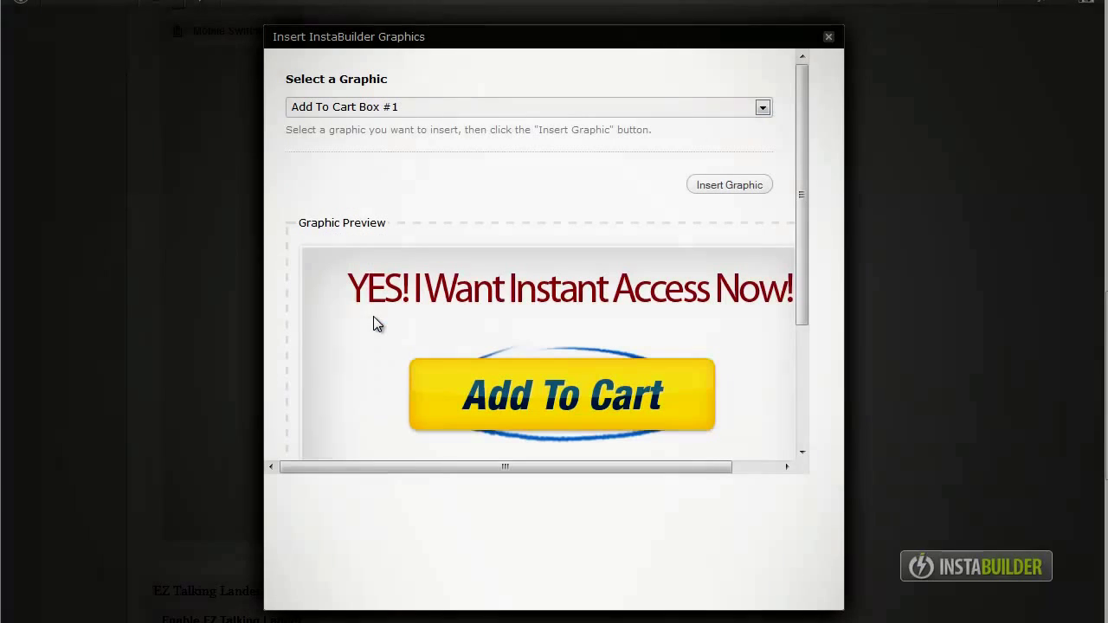
{"action": "mouse_move", "coordinate": [795, 270]}
{"action": "left_mouse_down"}
{"action": "mouse_move", "coordinate": [784, 391]}
{"action": "mouse_move", "coordinate": [782, 268]}
{"action": "left_mouse_up"}
{"action": "left_click", "coordinate": [728, 181]}
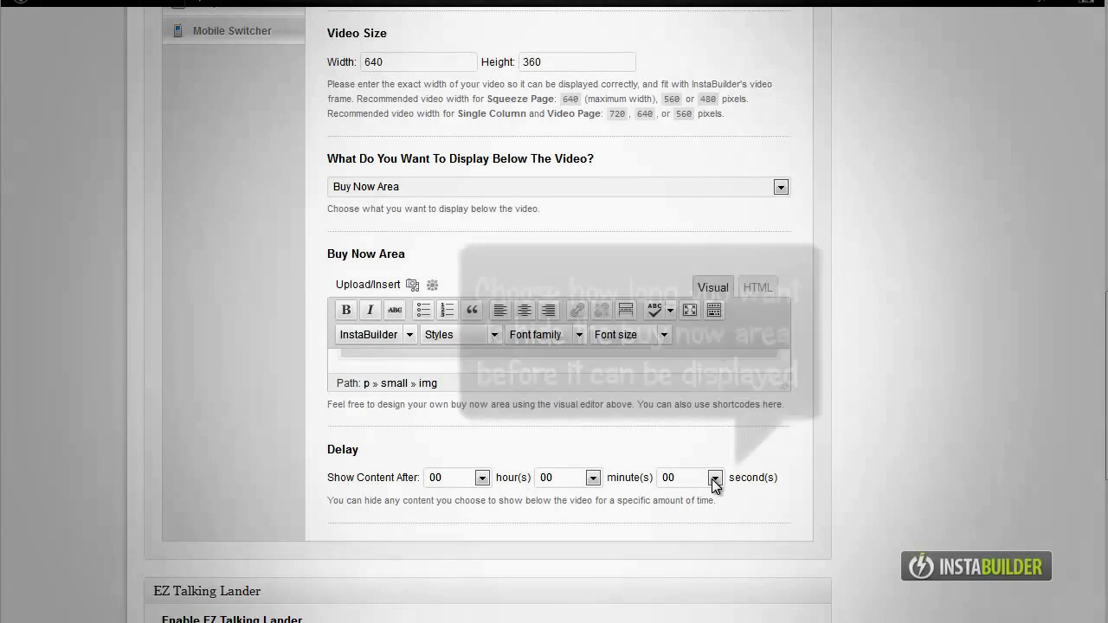
Step: Set the buy-now area delay to 10 seconds and publish the page
{"action": "left_click", "coordinate": [713, 478]}
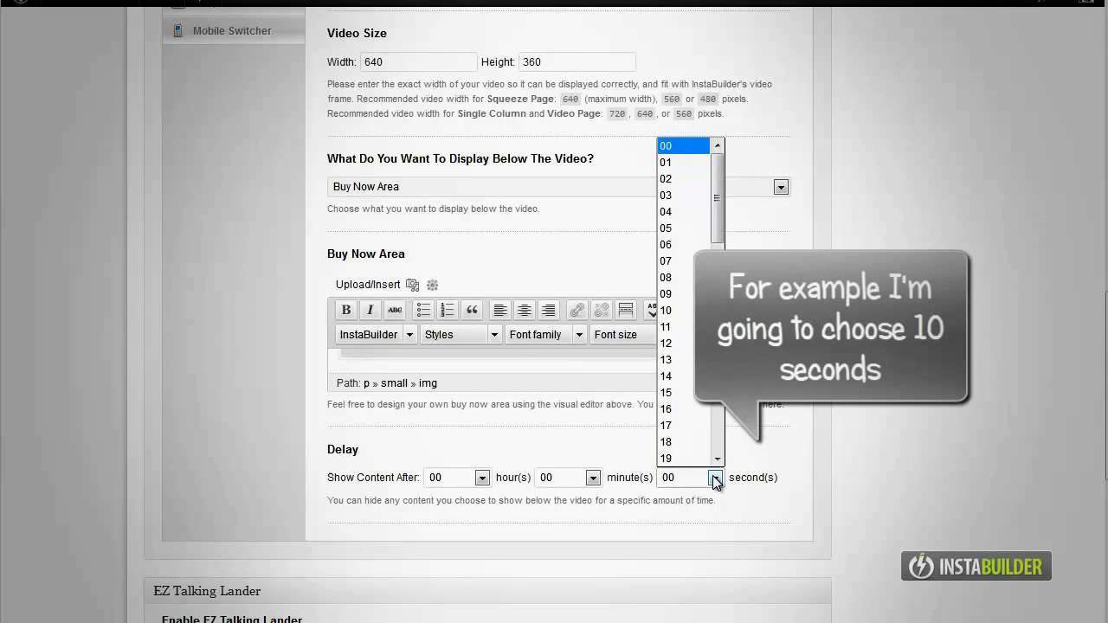
{"action": "left_click", "coordinate": [673, 310]}
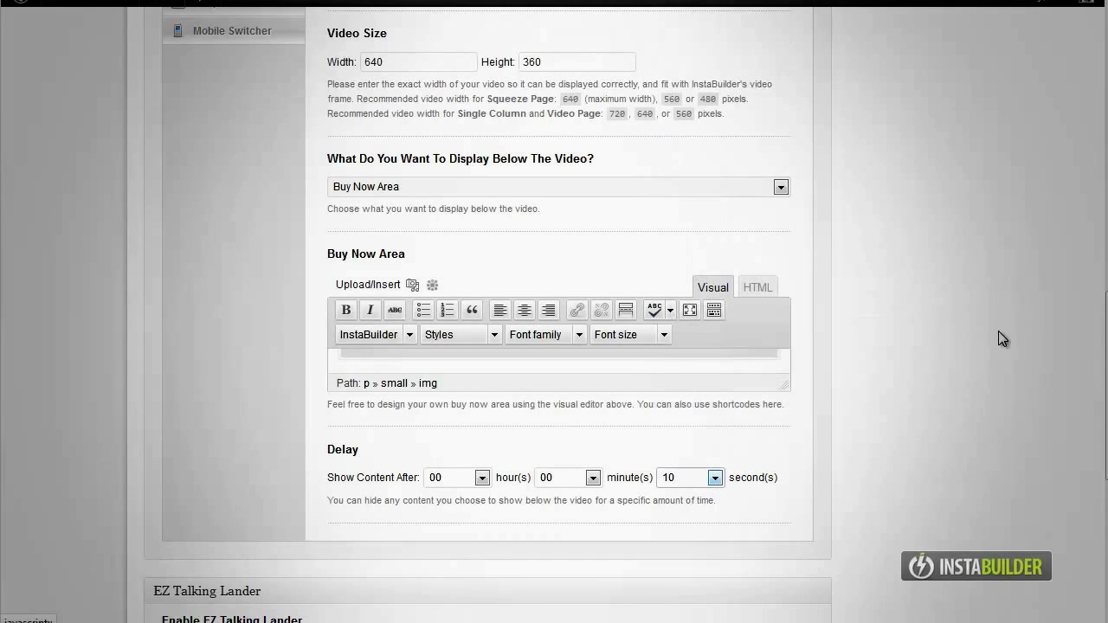
{"action": "scroll", "coordinate": [1097, 229], "scroll_direction": "up", "scroll_amount": 4}
{"action": "scroll", "coordinate": [1097, 229], "scroll_direction": "up", "scroll_amount": 5}
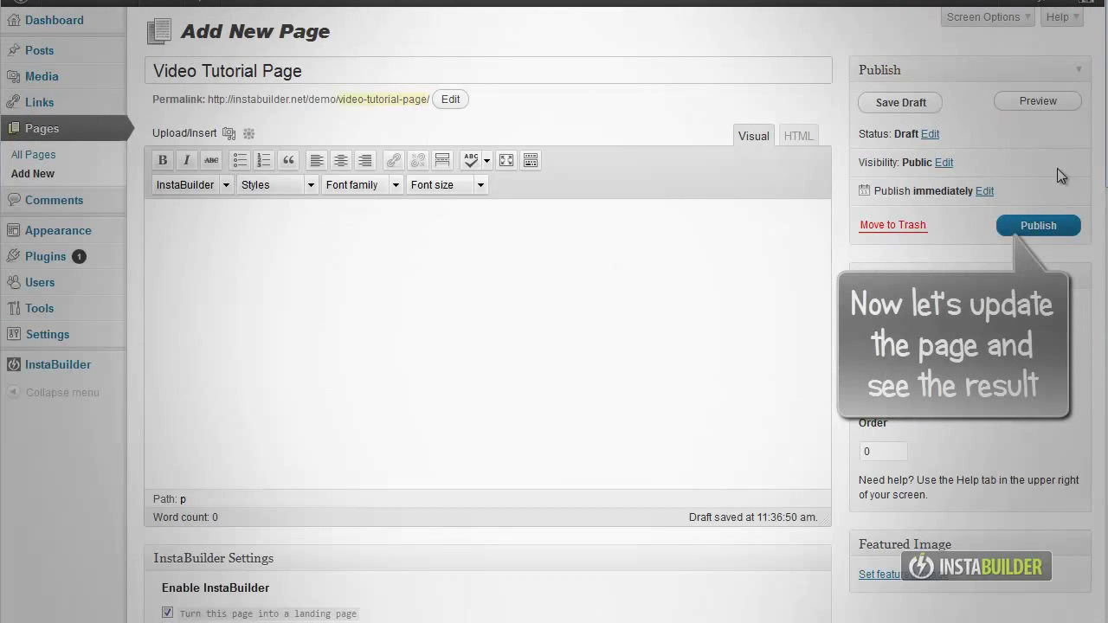
{"action": "left_click", "coordinate": [1048, 226]}
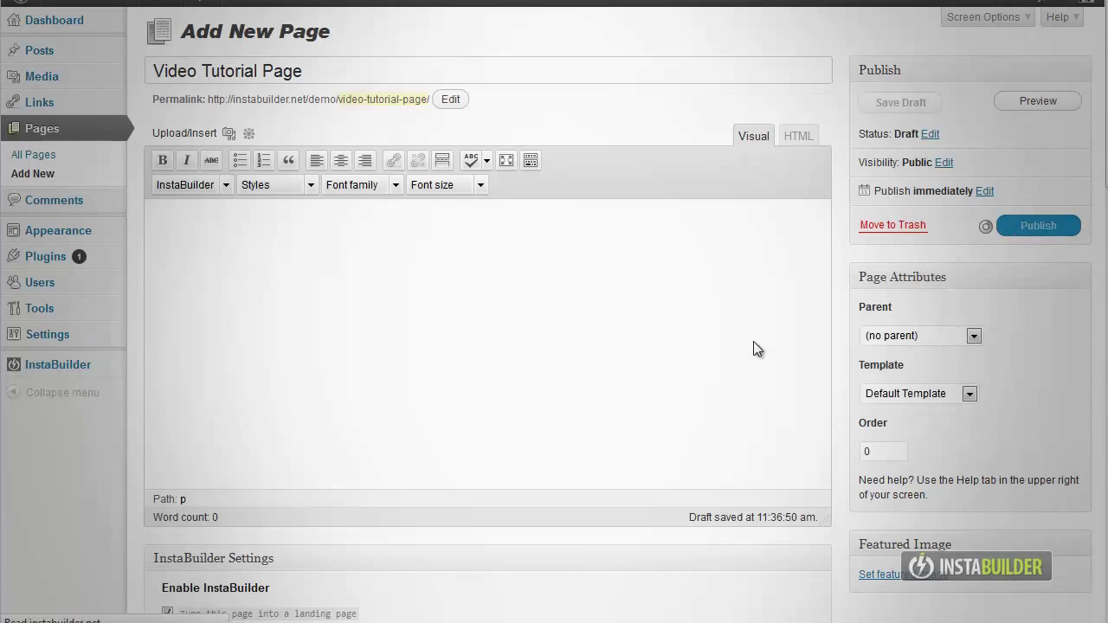
Step: View the published page and scroll to check the buy-now area under the video
{"action": "left_click", "coordinate": [523, 159]}
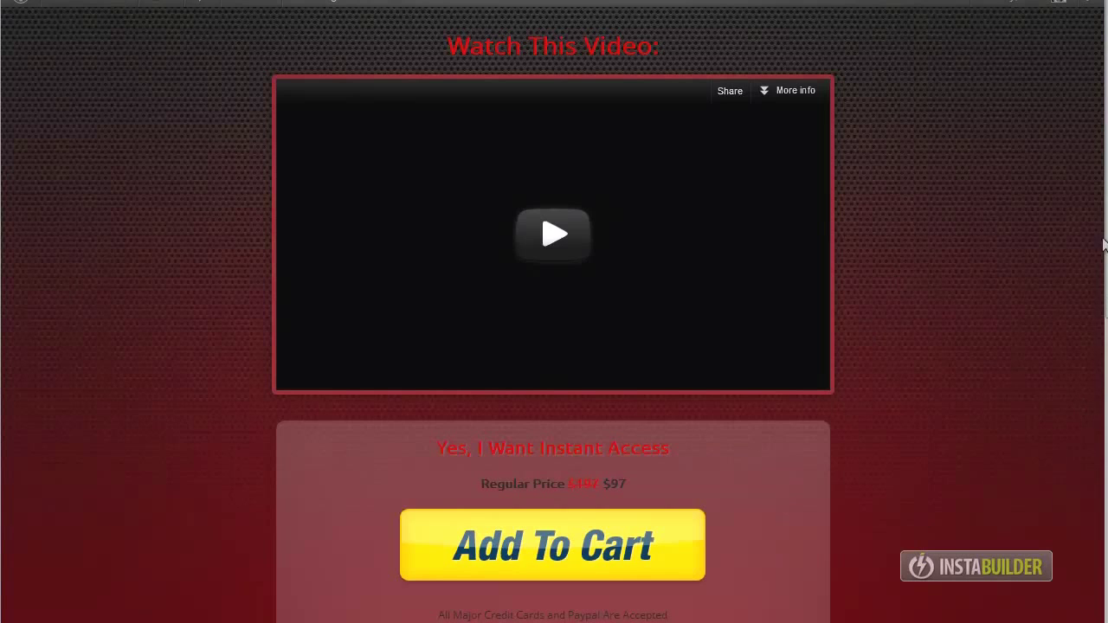
{"action": "scroll", "coordinate": [1103, 245], "scroll_direction": "down", "scroll_amount": 4}
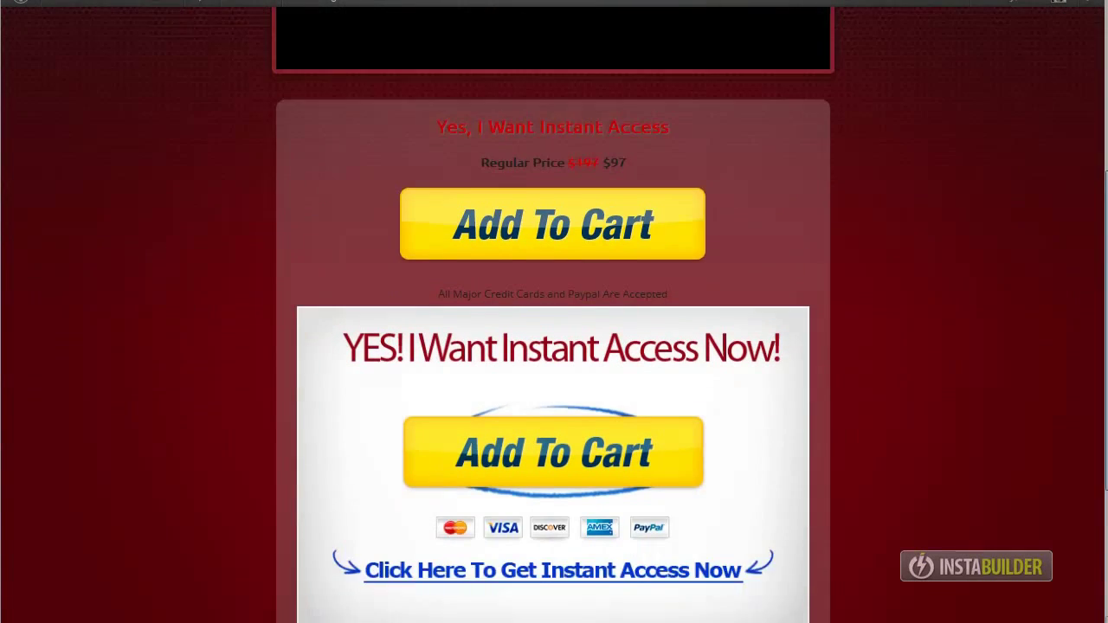
{"action": "scroll", "coordinate": [554, 329], "scroll_direction": "down", "scroll_amount": 2}
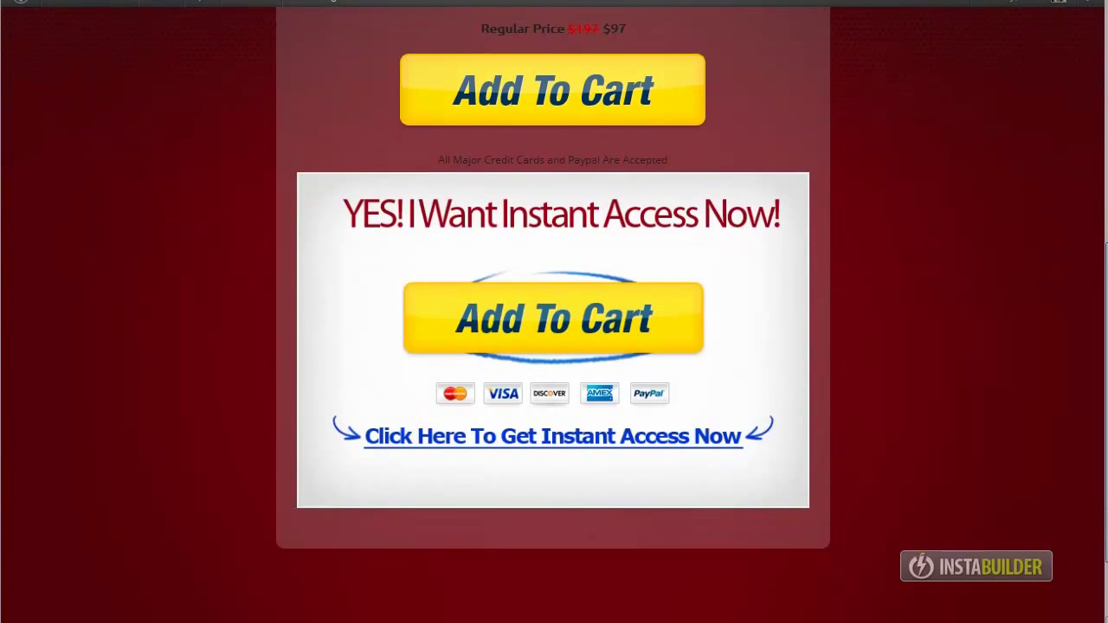
{"action": "scroll", "coordinate": [553, 311], "scroll_direction": "up", "scroll_amount": 6}
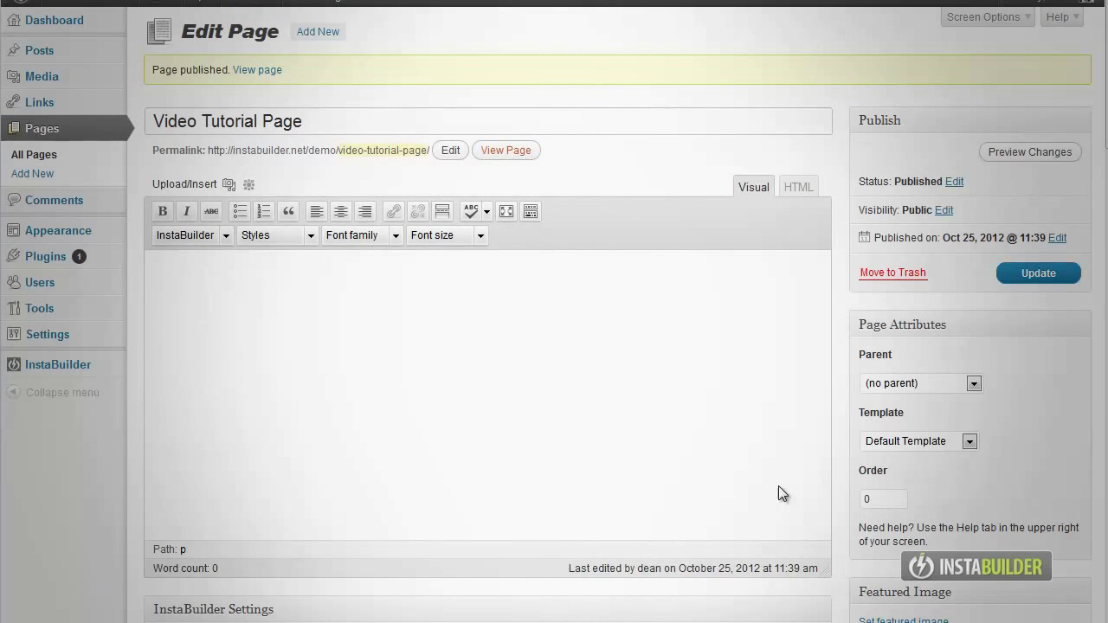
Step: In the Video settings, switch the below-video display from Buy Now Area to Optin Form
{"action": "scroll", "coordinate": [554, 346], "scroll_direction": "down", "scroll_amount": 8}
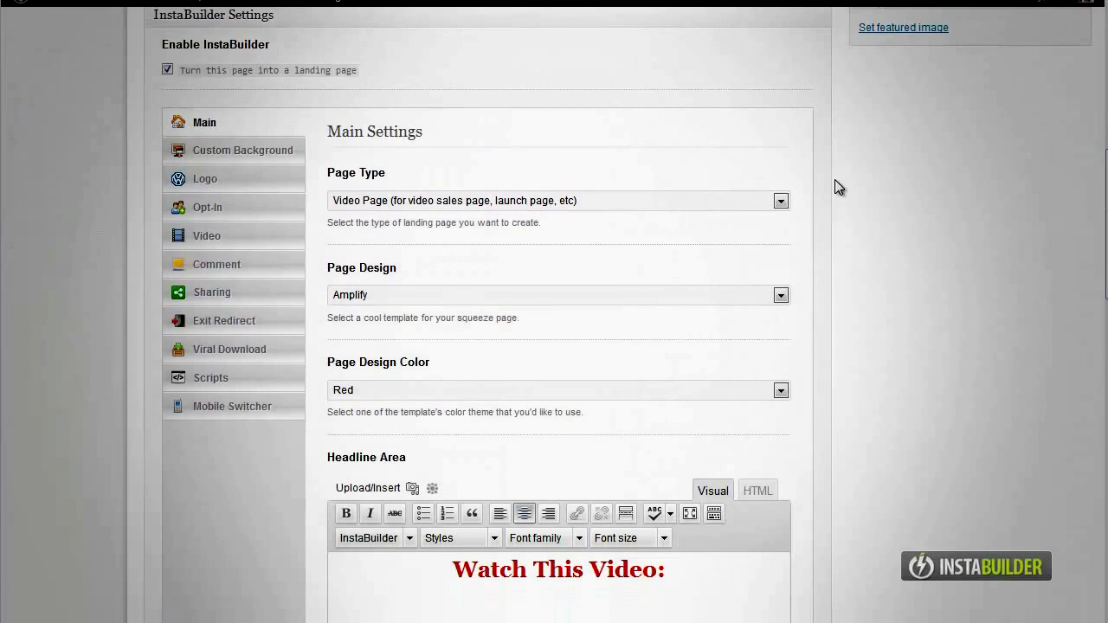
{"action": "left_click", "coordinate": [264, 247]}
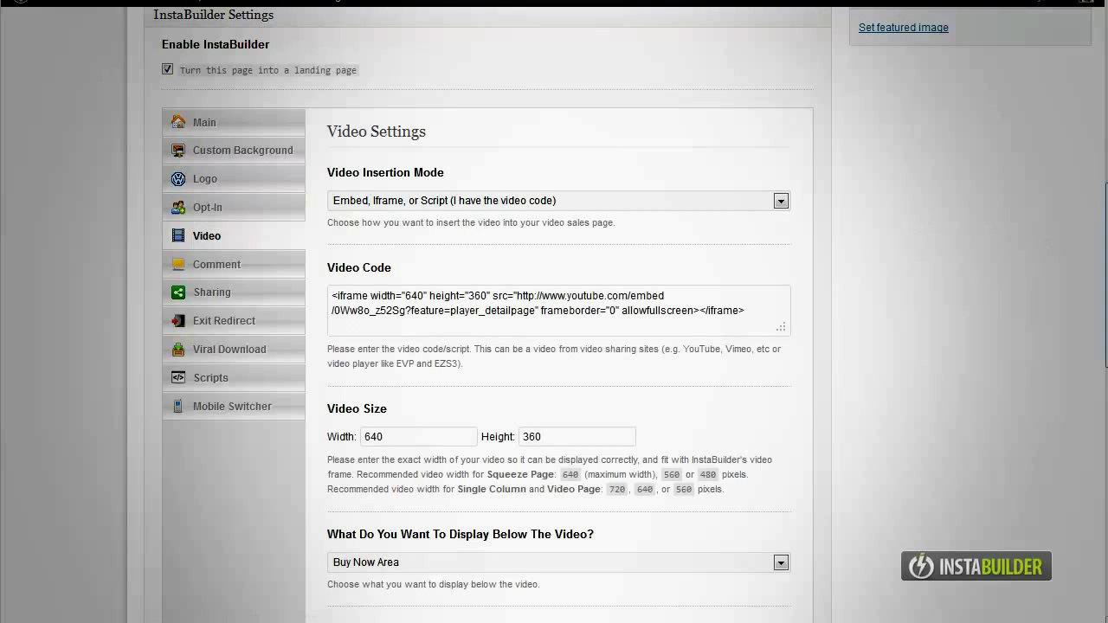
{"action": "scroll", "coordinate": [554, 346], "scroll_direction": "down", "scroll_amount": 5}
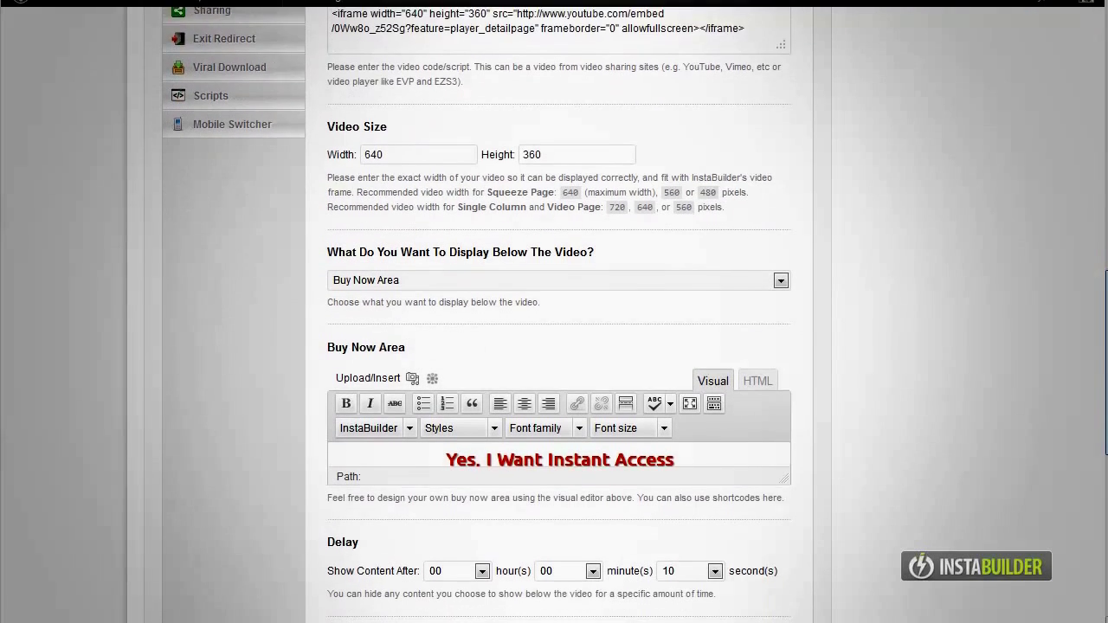
{"action": "left_click", "coordinate": [461, 232]}
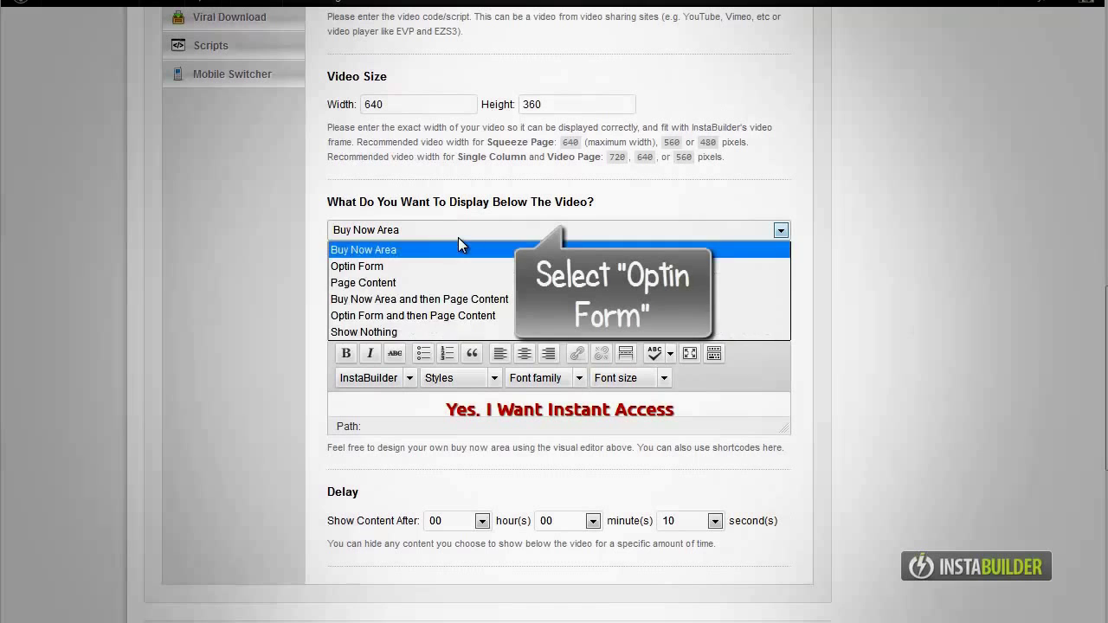
{"action": "left_click", "coordinate": [436, 263]}
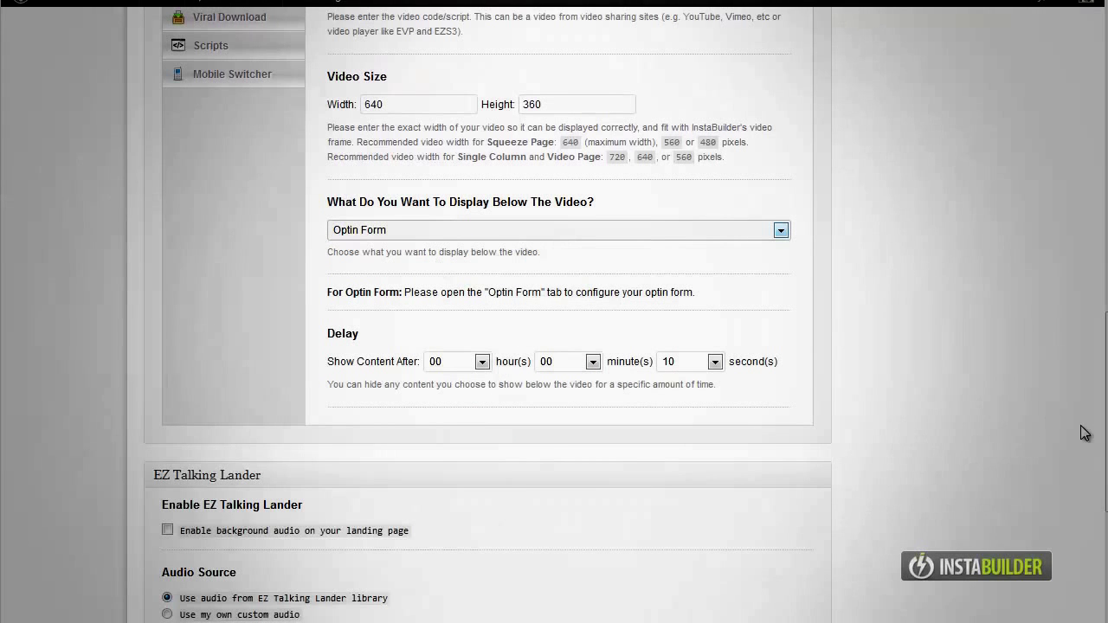
{"action": "scroll", "coordinate": [1078, 381], "scroll_direction": "up", "scroll_amount": 5}
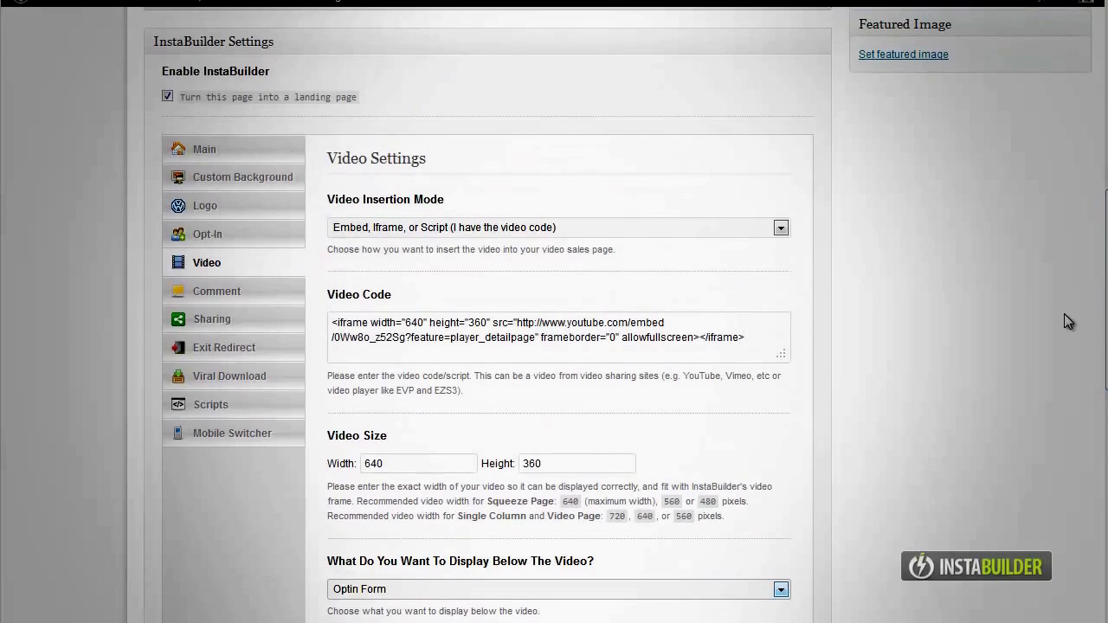
Step: Paste the autoresponder HTML code into the Opt-In settings
{"action": "left_click", "coordinate": [212, 235]}
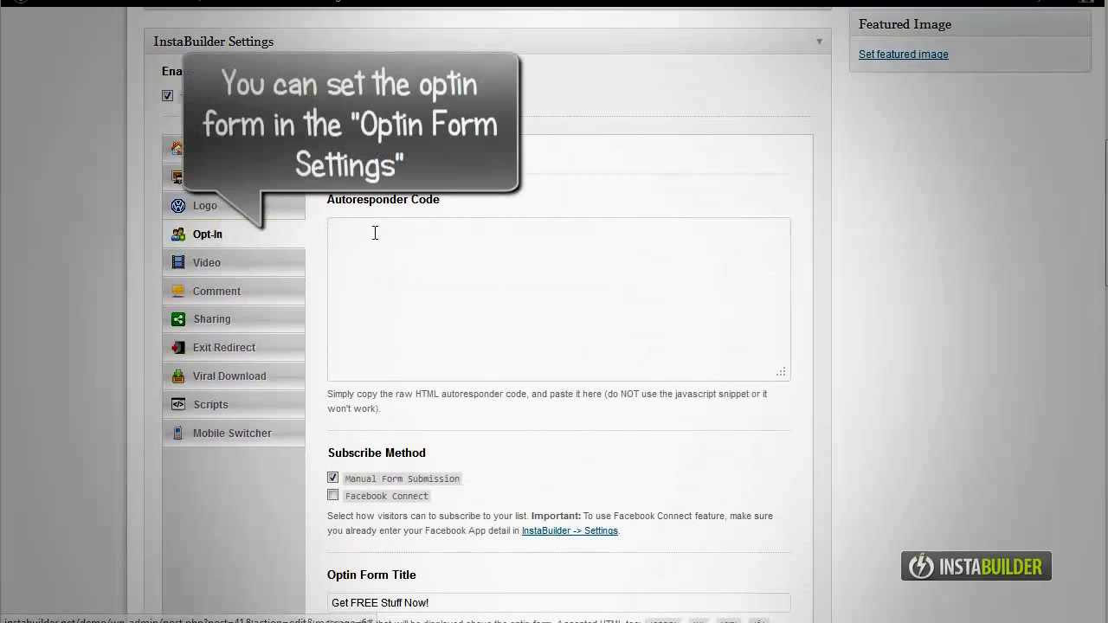
{"action": "right_click", "coordinate": [409, 279]}
{"action": "left_click", "coordinate": [475, 359]}
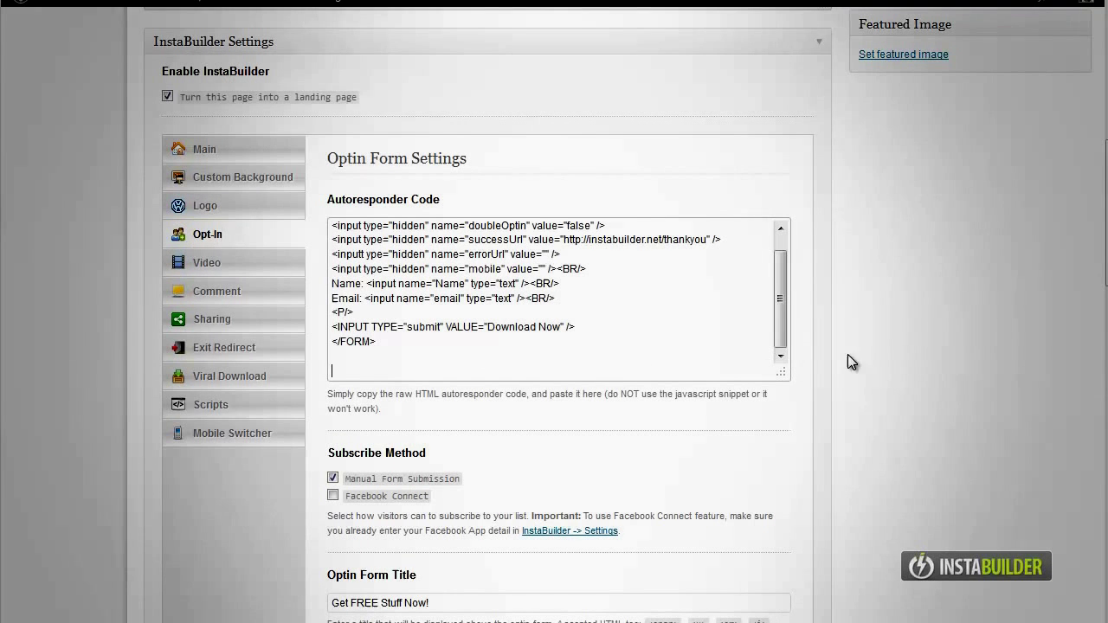
{"action": "scroll", "coordinate": [1102, 199], "scroll_direction": "down", "scroll_amount": 3}
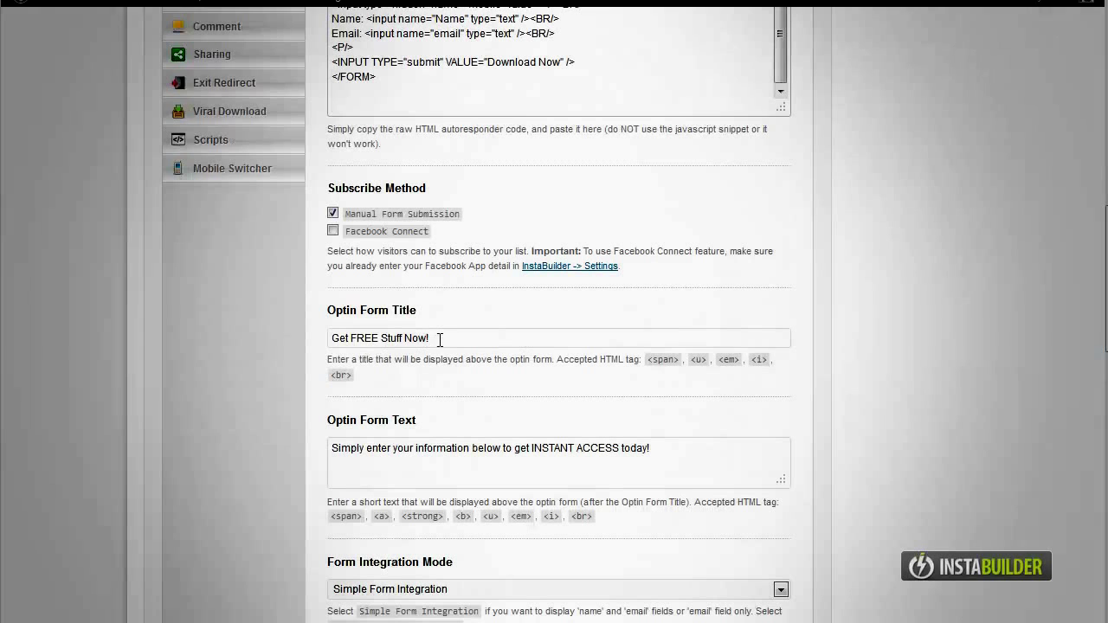
Step: Change the opt-in form title to 'Download The Videos Now!'
{"action": "left_click_drag", "start_coordinate": [440, 340], "coordinate": [319, 349]}
{"action": "left_click_drag", "start_coordinate": [403, 337], "coordinate": [313, 337]}
{"action": "type", "text": "Download The Video"}
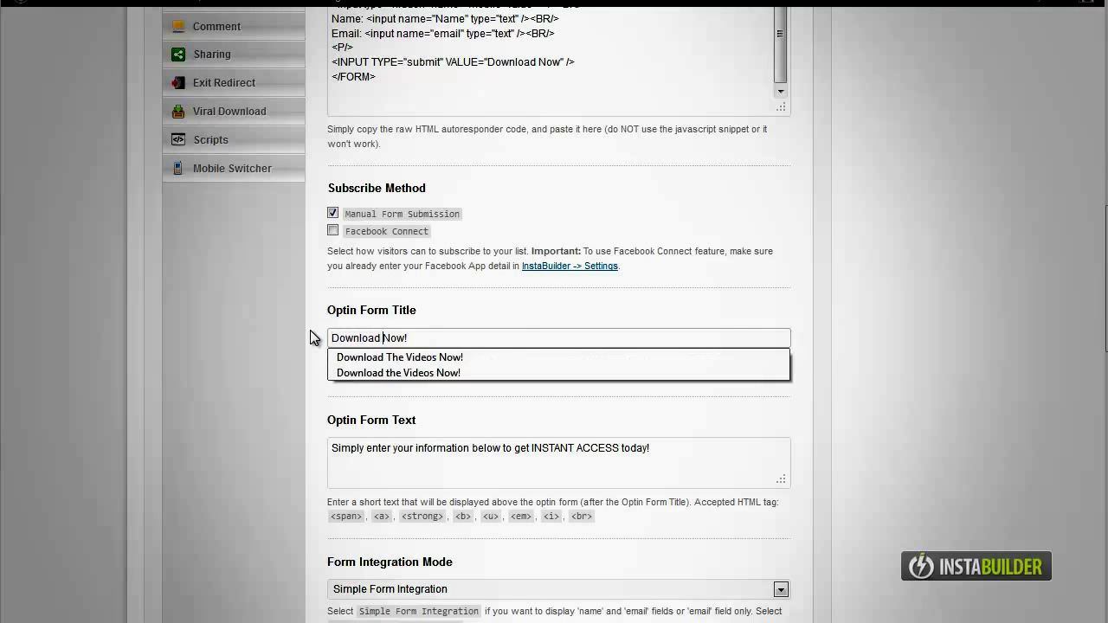
{"action": "type", "text": "s"}
{"action": "key", "text": "ctrl+a"}
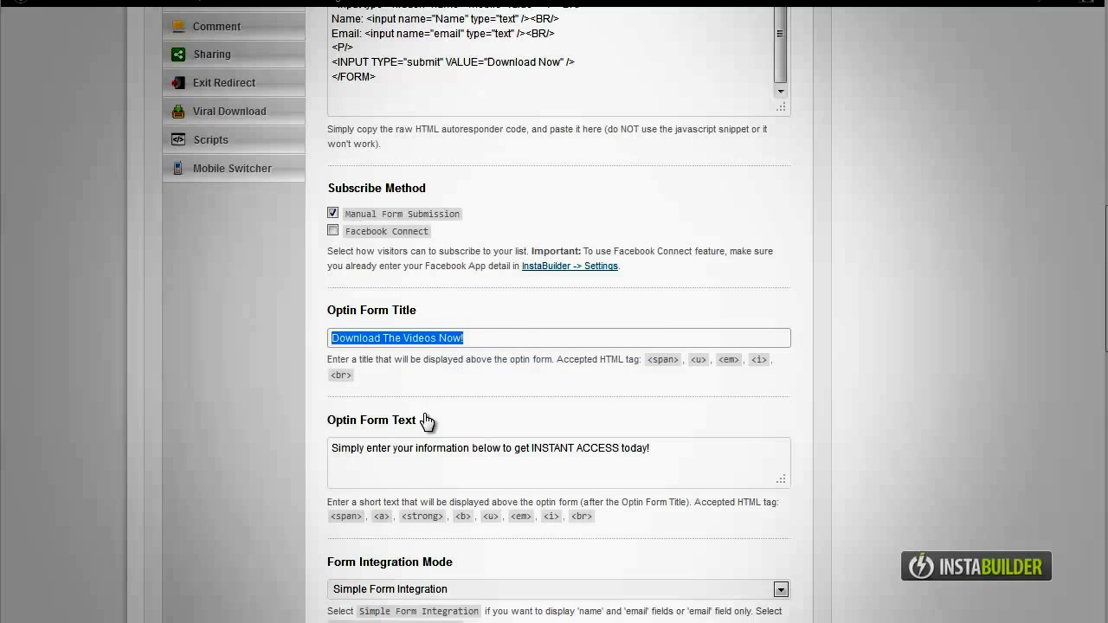
Step: Rewrite the opt-in text to ask for name and email address to download the videos
{"action": "left_click_drag", "start_coordinate": [417, 447], "coordinate": [448, 447]}
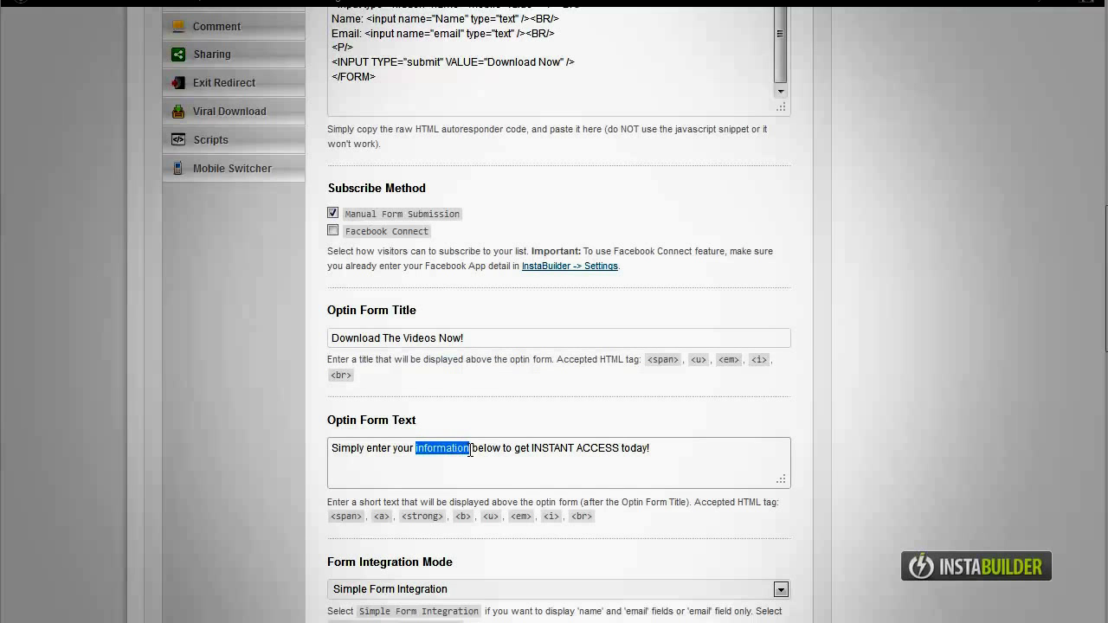
{"action": "type", "text": "email address"}
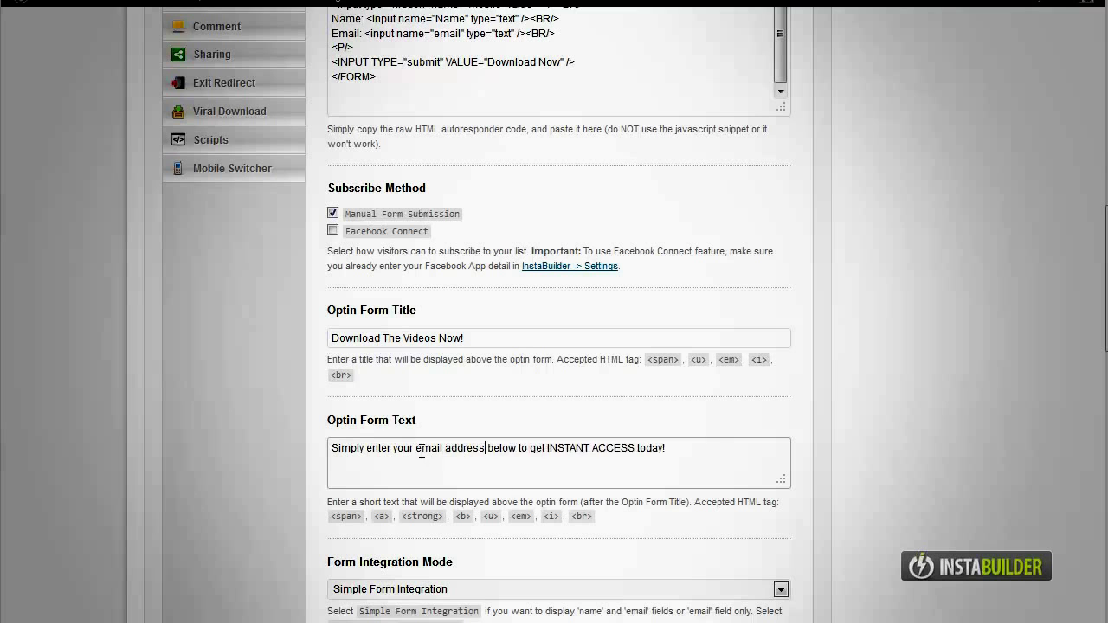
{"action": "left_click", "coordinate": [418, 447]}
{"action": "type", "text": "name and"}
{"action": "left_click_drag", "start_coordinate": [581, 448], "coordinate": [715, 448]}
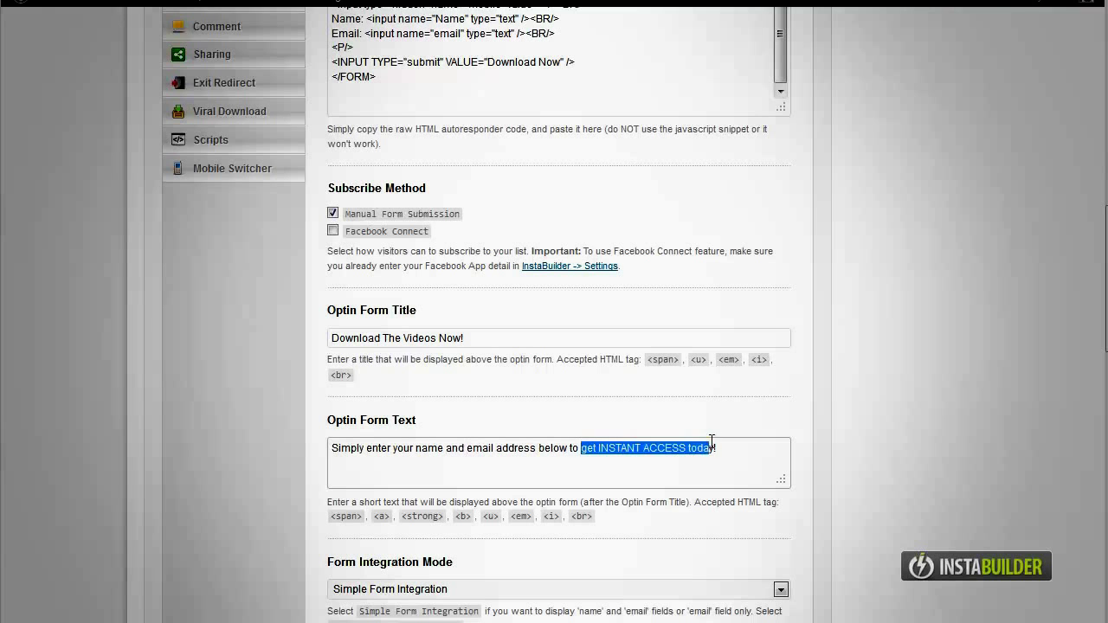
{"action": "type", "text": "download the videos..."}
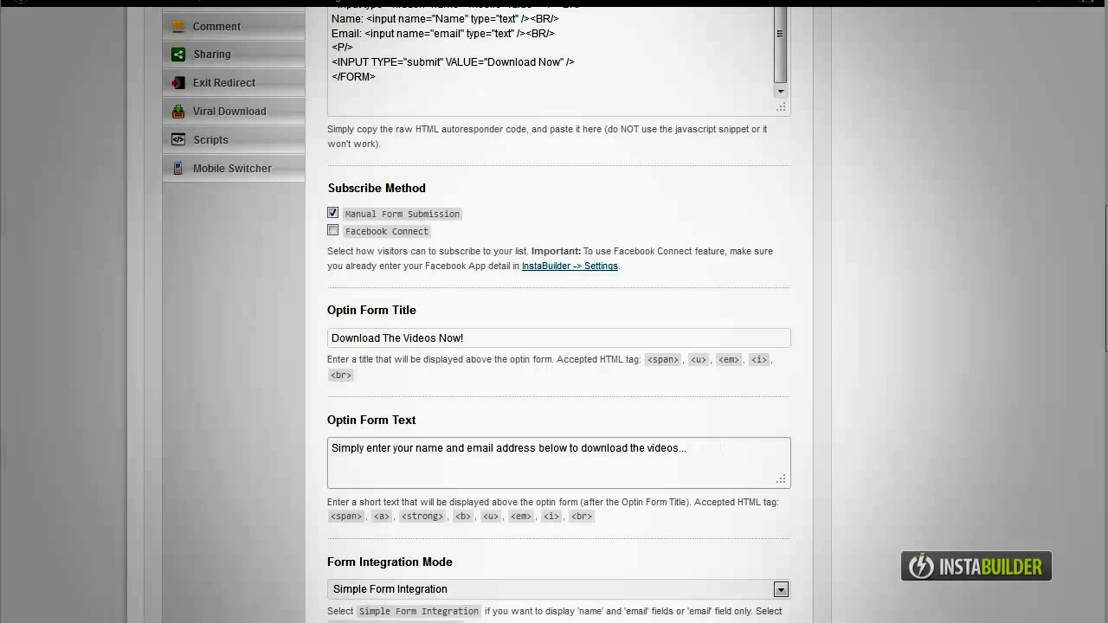
Step: Choose the Download Now (red) pre-made opt-in button
{"action": "scroll", "coordinate": [558, 346], "scroll_direction": "down", "scroll_amount": 5}
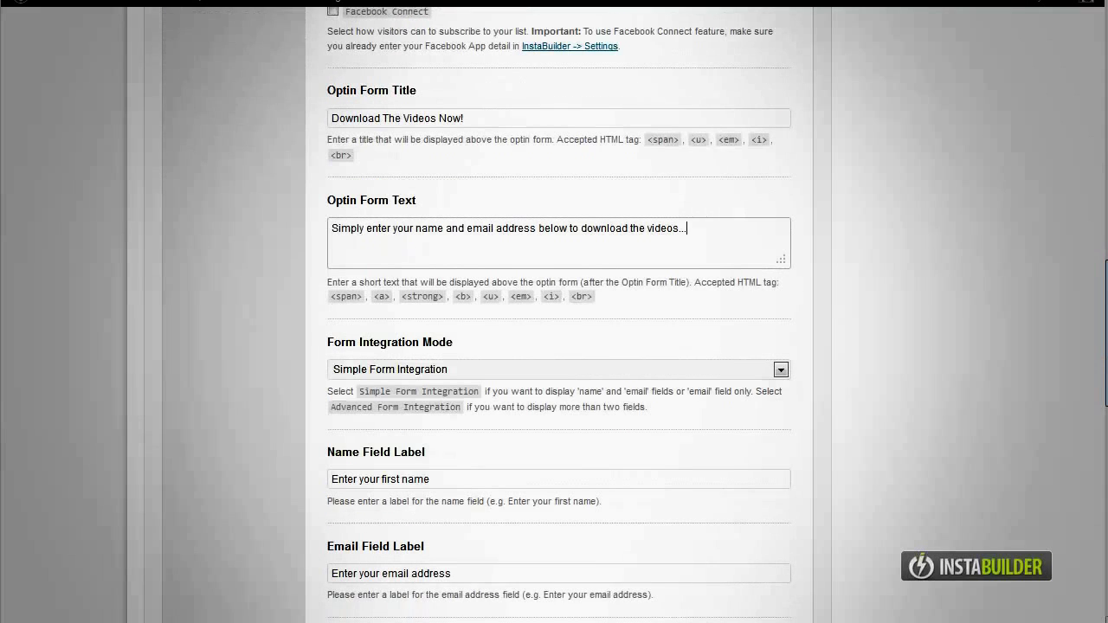
{"action": "scroll", "coordinate": [558, 311], "scroll_direction": "down", "scroll_amount": 6}
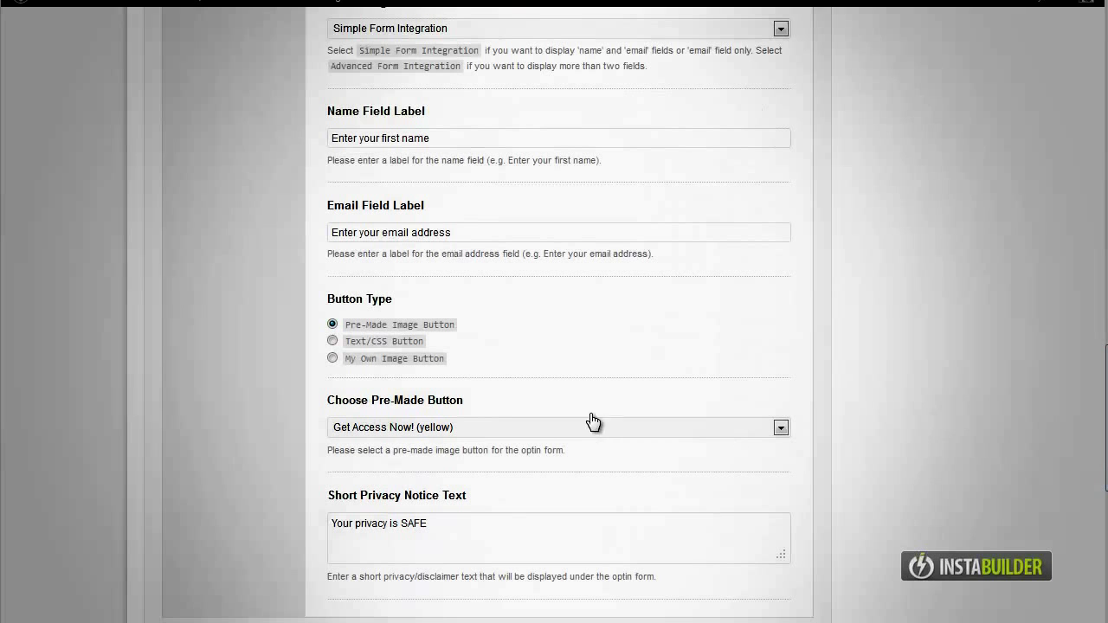
{"action": "left_click", "coordinate": [469, 427]}
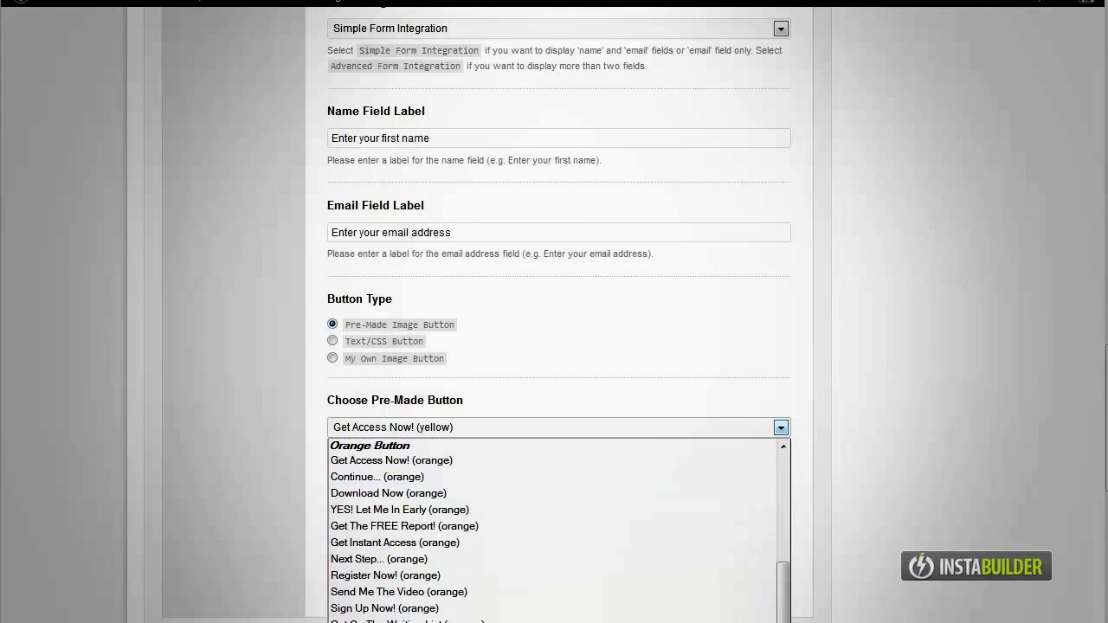
{"action": "left_click", "coordinate": [502, 616]}
{"action": "scroll", "coordinate": [554, 347], "scroll_direction": "down", "scroll_amount": 2}
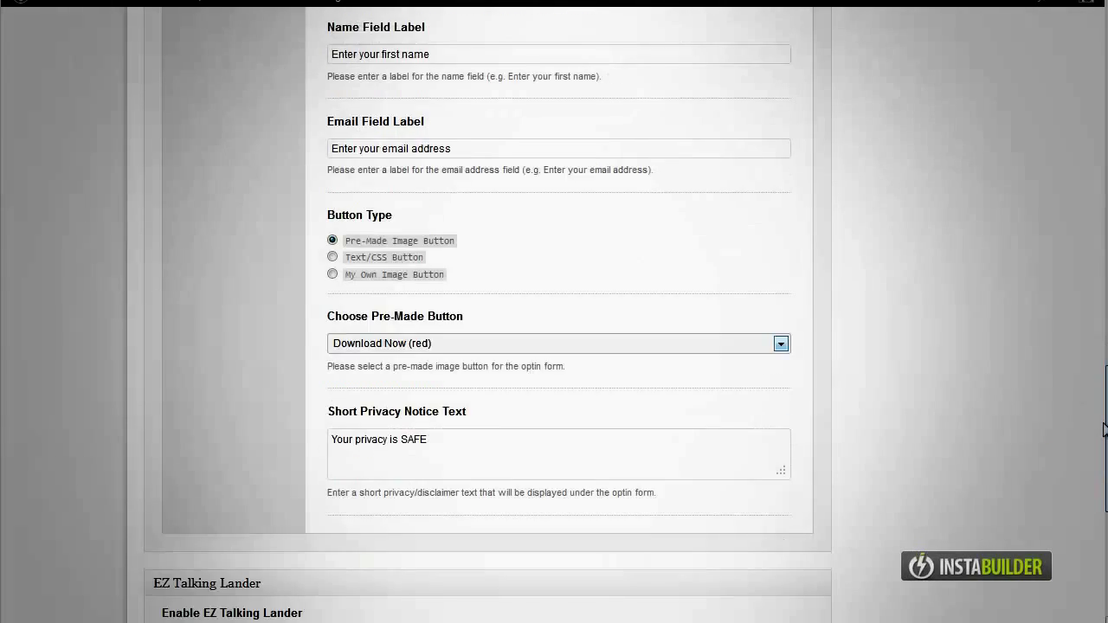
{"action": "scroll", "coordinate": [554, 347], "scroll_direction": "up", "scroll_amount": 15}
{"action": "scroll", "coordinate": [1039, 285], "scroll_direction": "up", "scroll_amount": 3}
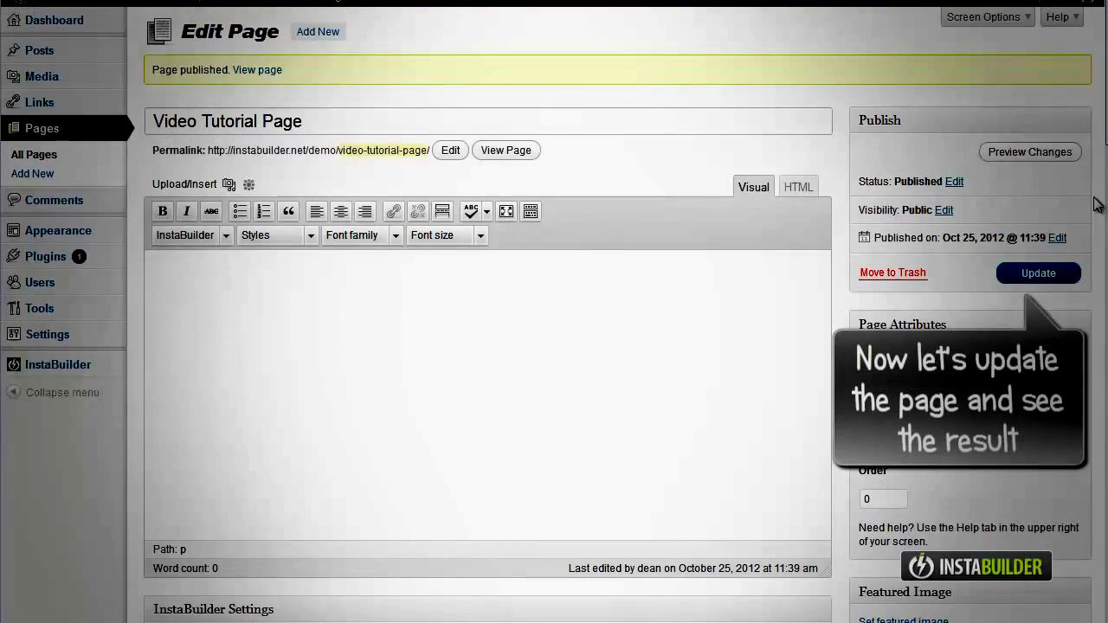
Step: Update the page and view it live, scrolling to the opt-in form below the video
{"action": "left_click", "coordinate": [1041, 275]}
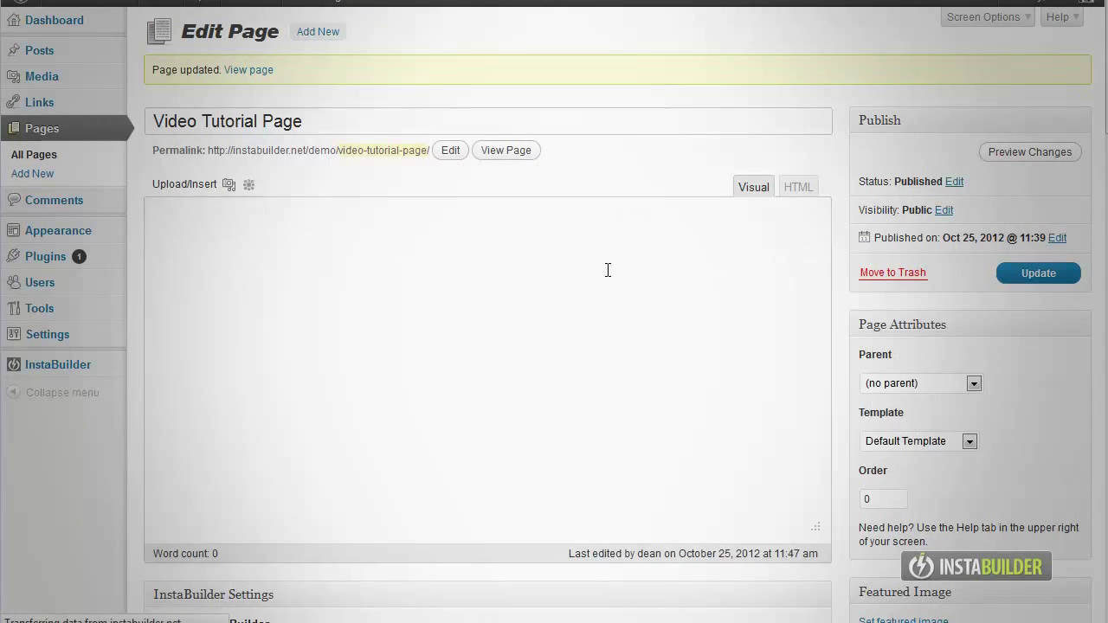
{"action": "left_click", "coordinate": [505, 149]}
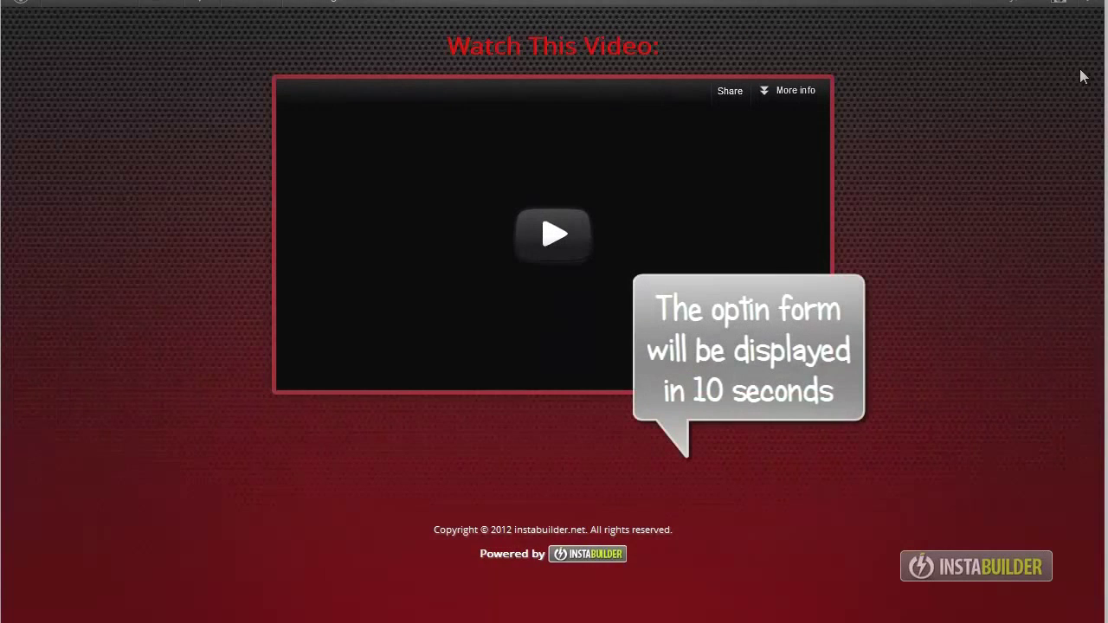
{"action": "scroll", "coordinate": [626, 247], "scroll_direction": "down", "scroll_amount": 3}
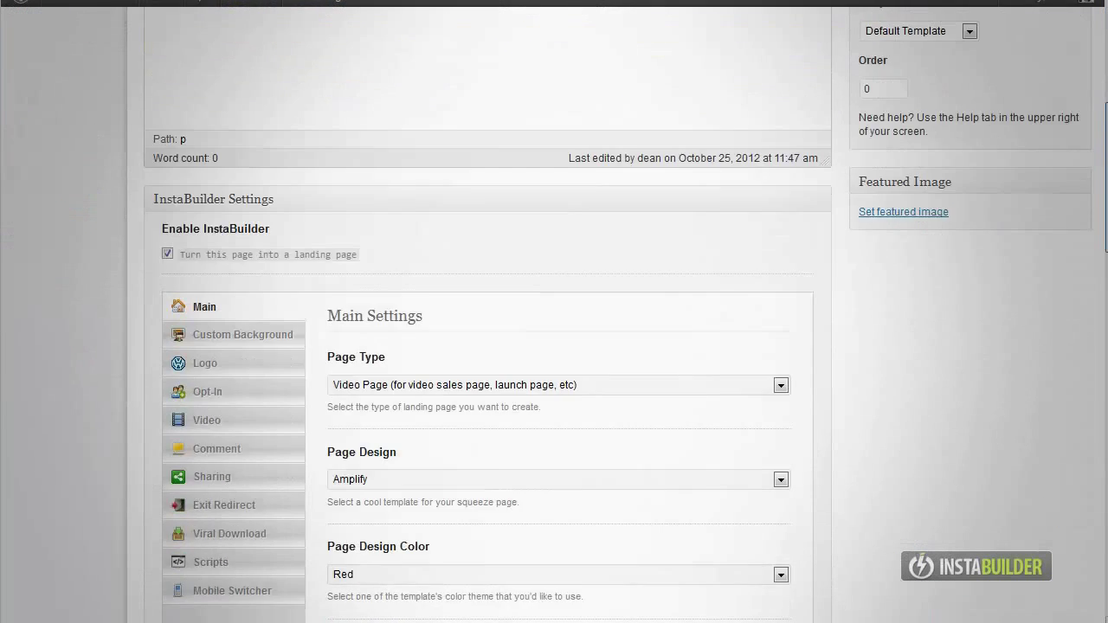
{"action": "scroll", "coordinate": [484, 346], "scroll_direction": "down", "scroll_amount": 3}
Step: Show Page Content below the video with a 00-second delay and paste two Lorem Ipsum paragraphs into the body
{"action": "left_click", "coordinate": [215, 139]}
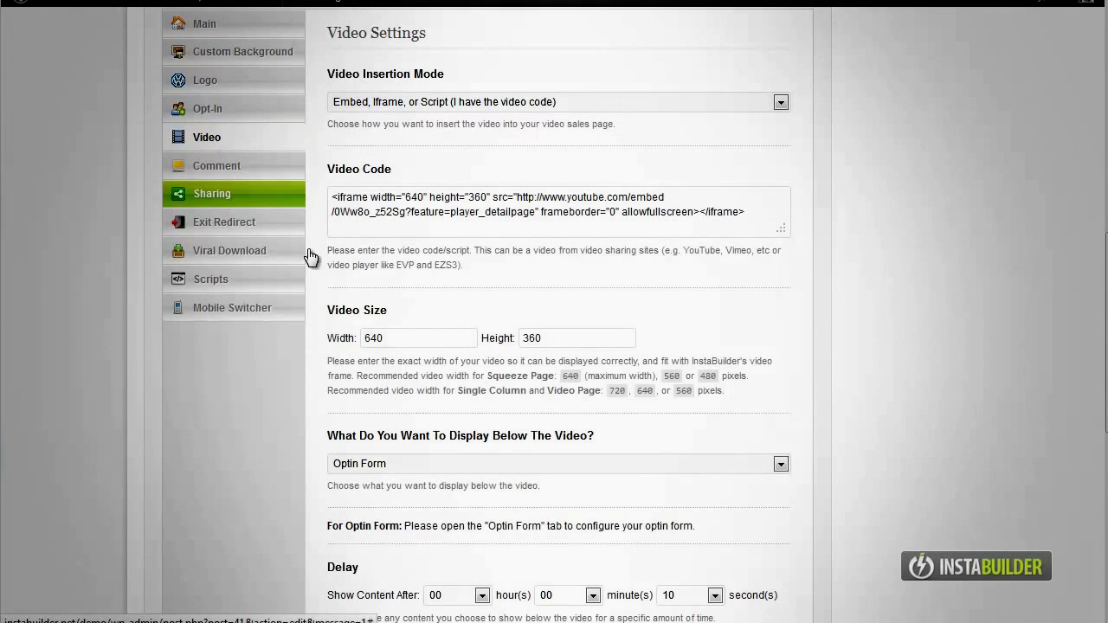
{"action": "left_click", "coordinate": [439, 463]}
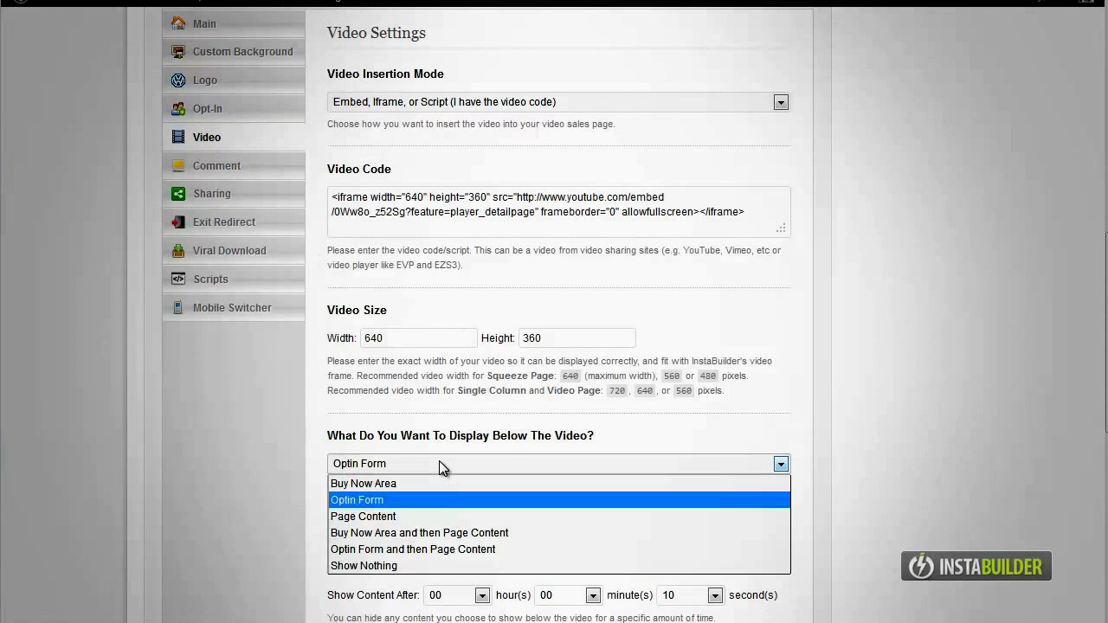
{"action": "left_click", "coordinate": [419, 517]}
{"action": "scroll", "coordinate": [967, 445], "scroll_direction": "down", "scroll_amount": 3}
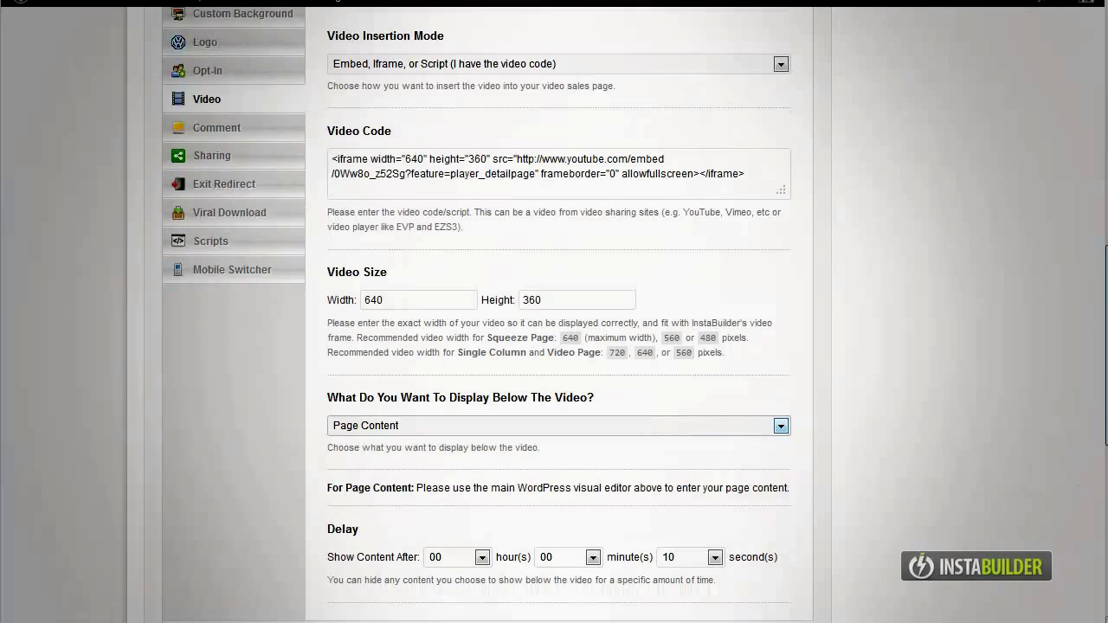
{"action": "left_click", "coordinate": [714, 359]}
{"action": "left_click", "coordinate": [708, 379]}
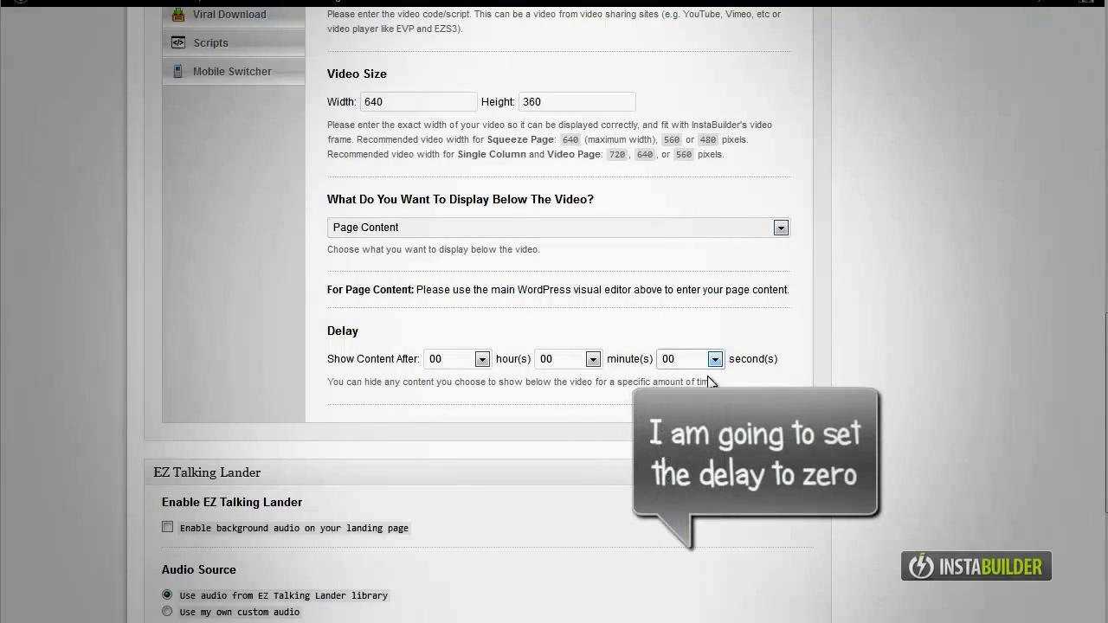
{"action": "scroll", "coordinate": [217, 321], "scroll_direction": "up", "scroll_amount": 15}
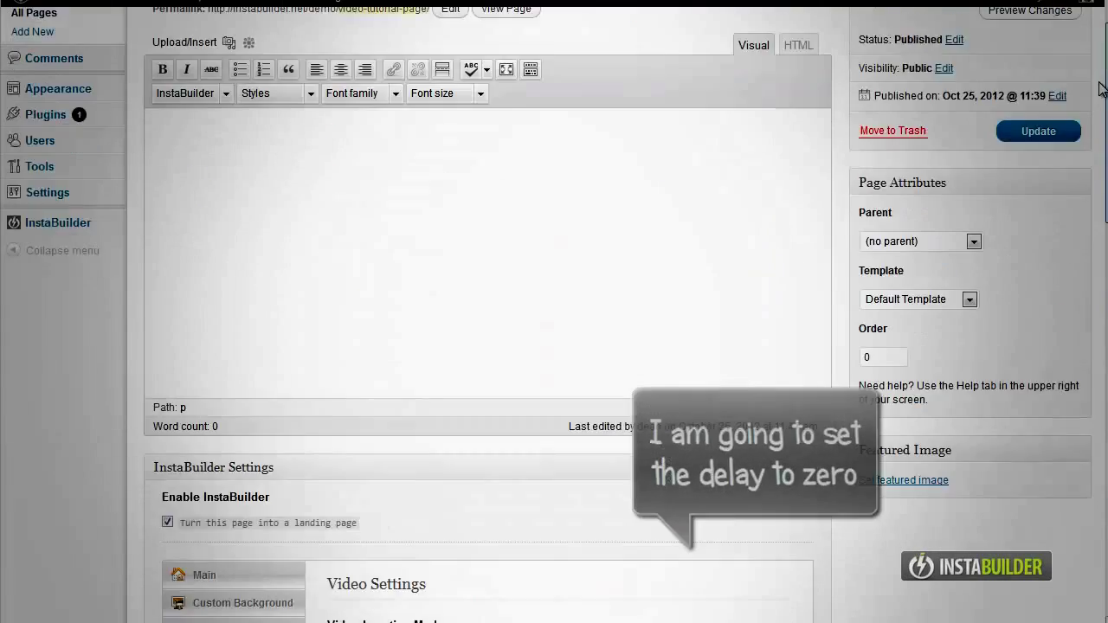
{"action": "type", "text": "Lorem Ipsum is simply dummy text of the printing and typesetting industry. Lorem Ipsum has been the industry's standard dummy text ever since the 1500s, when an unknown printer took a galley of type and scrambled it to make a type specimen book. It has survived not only five centuries, but also the leap into electronic typesetting, remaining essentially unchanged. It was popularised in the 1960s with the release of Letraset sheets containing Lorem Ipsum passages, and more recently with desktop publishing software like Aldus PageMaker including versions of Lorem Ipsum.\\nIt is a long established fact that a reader will be distracted by the readable content of a page when looking at its layout. The point of using Lorem Ipsum is that it has a more-or-less normal distribution of letters, as opposed to using 'Content here, content here', making it look like readable English. Many desktop publishing packages and web page editors now use Lorem Ipsum as their default model text, and a search for 'lorem ipsum' will uncover many web sites still in their infancy. Various versions have evolved over the years, sometimes by accident, sometimes on purpose (injected humour and the like)."}
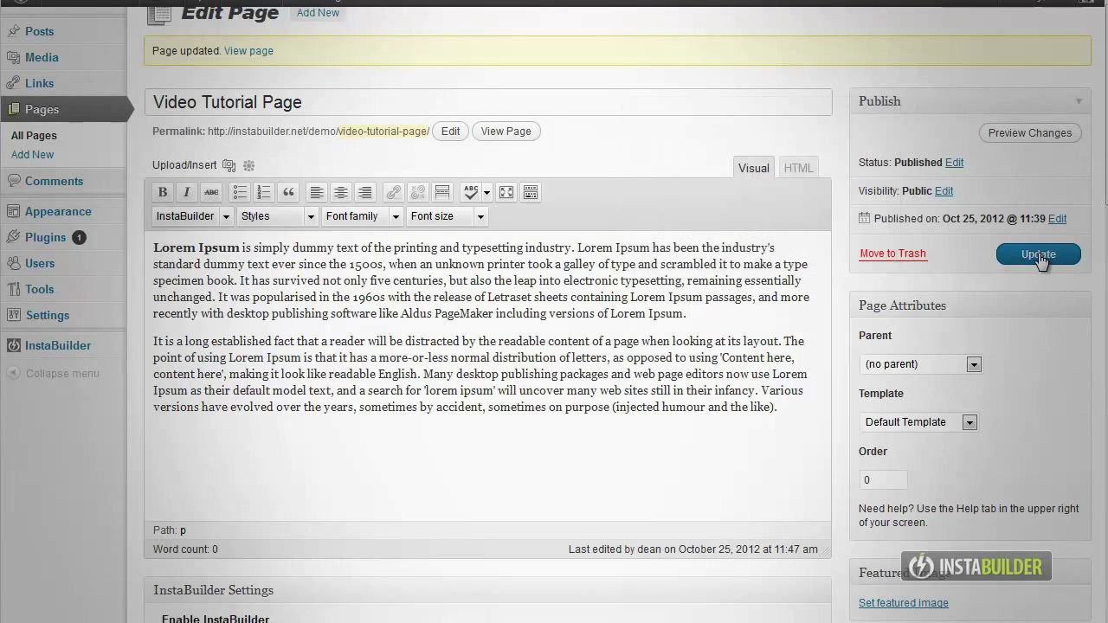
{"action": "left_click", "coordinate": [1039, 255]}
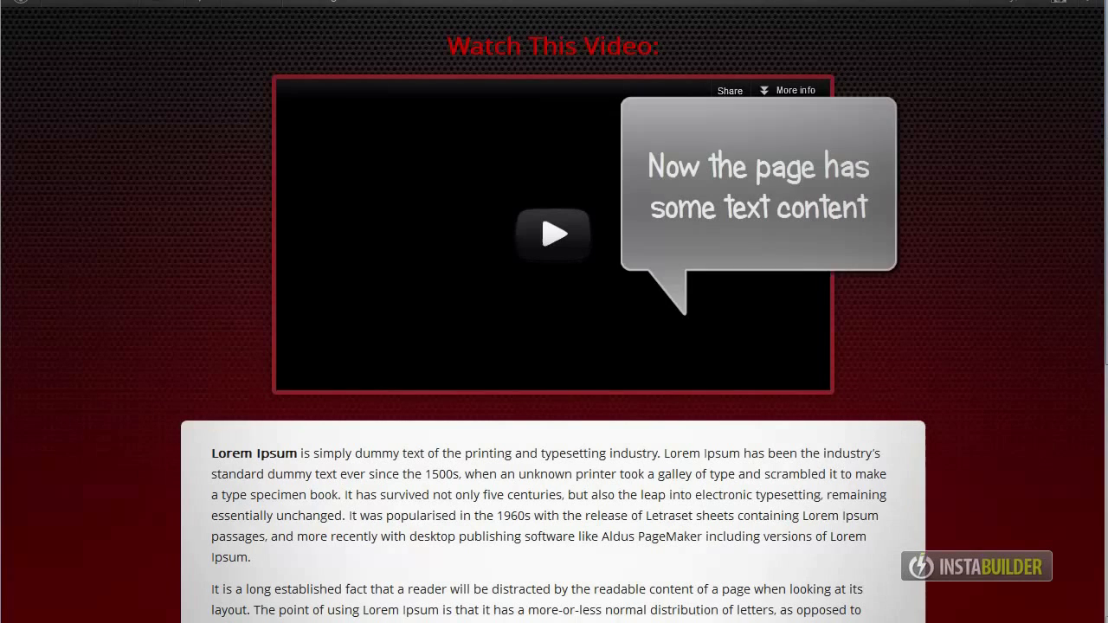
{"action": "scroll", "coordinate": [554, 346], "scroll_direction": "down", "scroll_amount": 4}
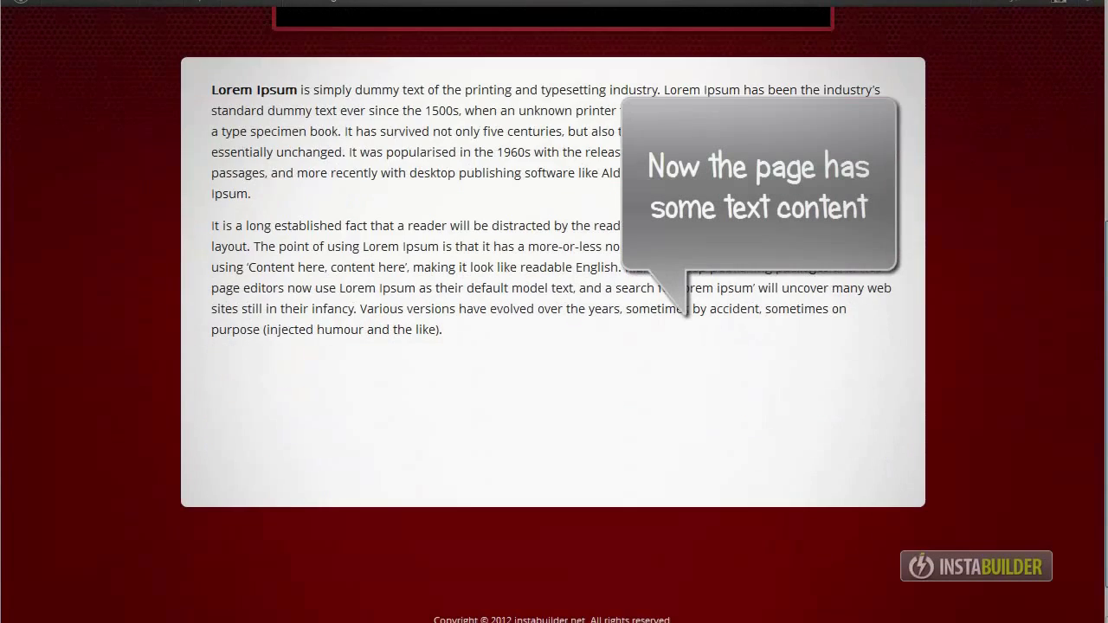
{"action": "scroll", "coordinate": [554, 347], "scroll_direction": "up", "scroll_amount": 2}
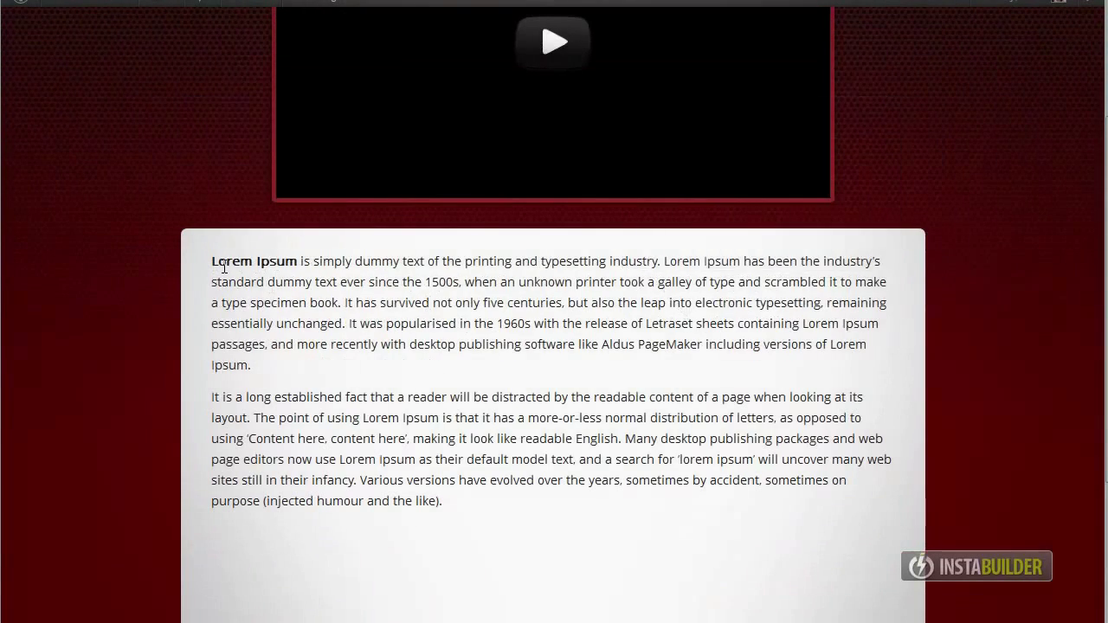
{"action": "left_click_drag", "start_coordinate": [226, 261], "coordinate": [683, 457]}
{"action": "left_click", "coordinate": [909, 339]}
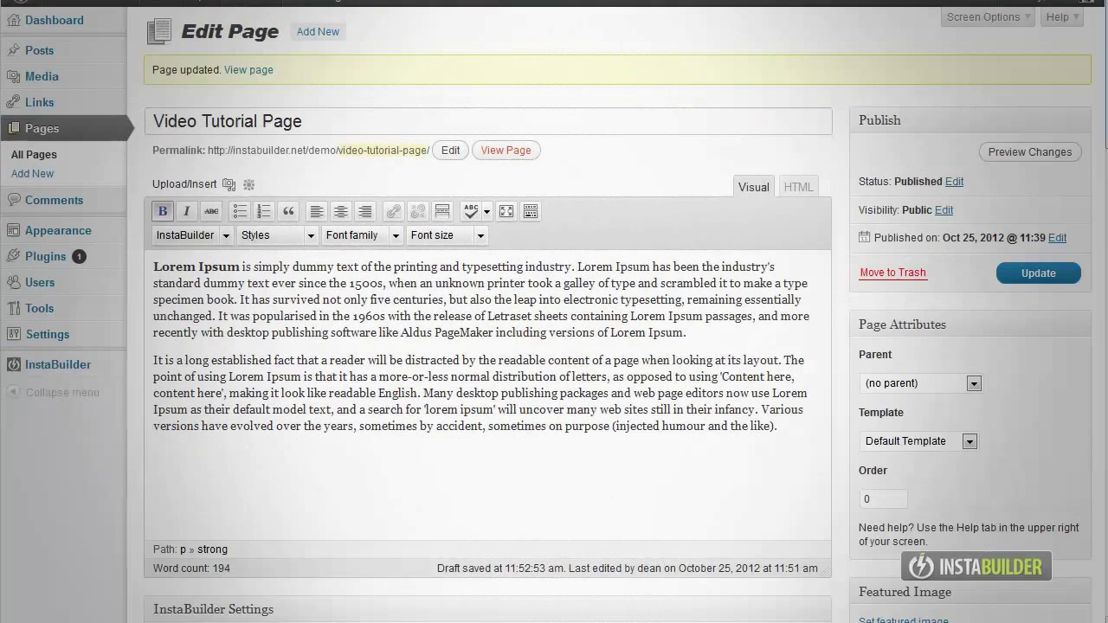
Step: In the Video settings, set the below-video display to 'Buy Now Area and then Page Content'
{"action": "scroll", "coordinate": [487, 346], "scroll_direction": "down", "scroll_amount": 8}
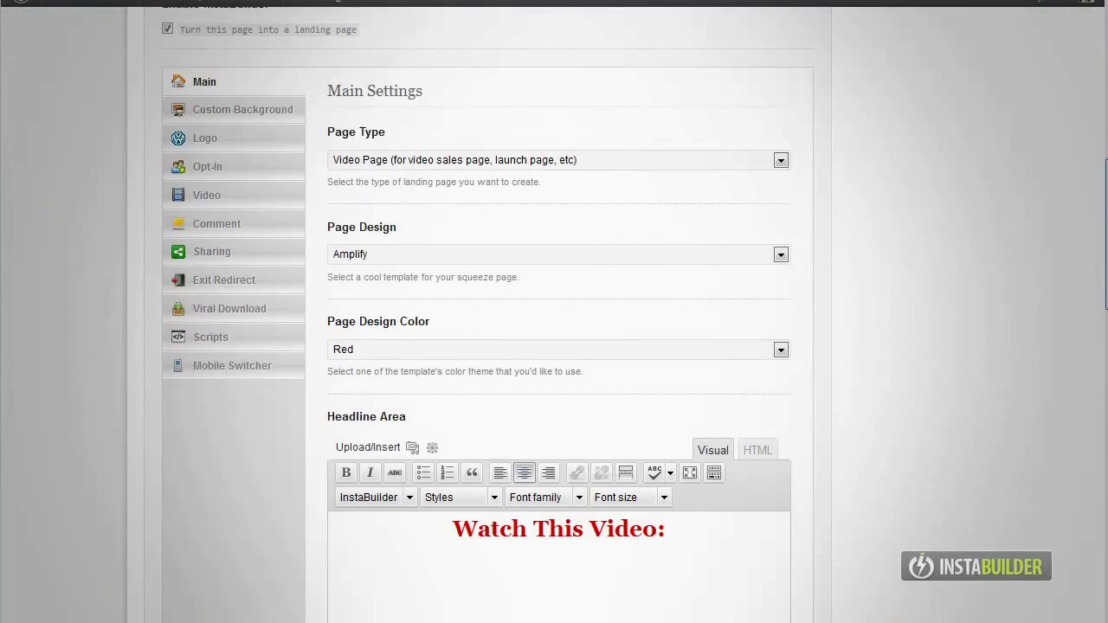
{"action": "scroll", "coordinate": [487, 272], "scroll_direction": "down", "scroll_amount": 1}
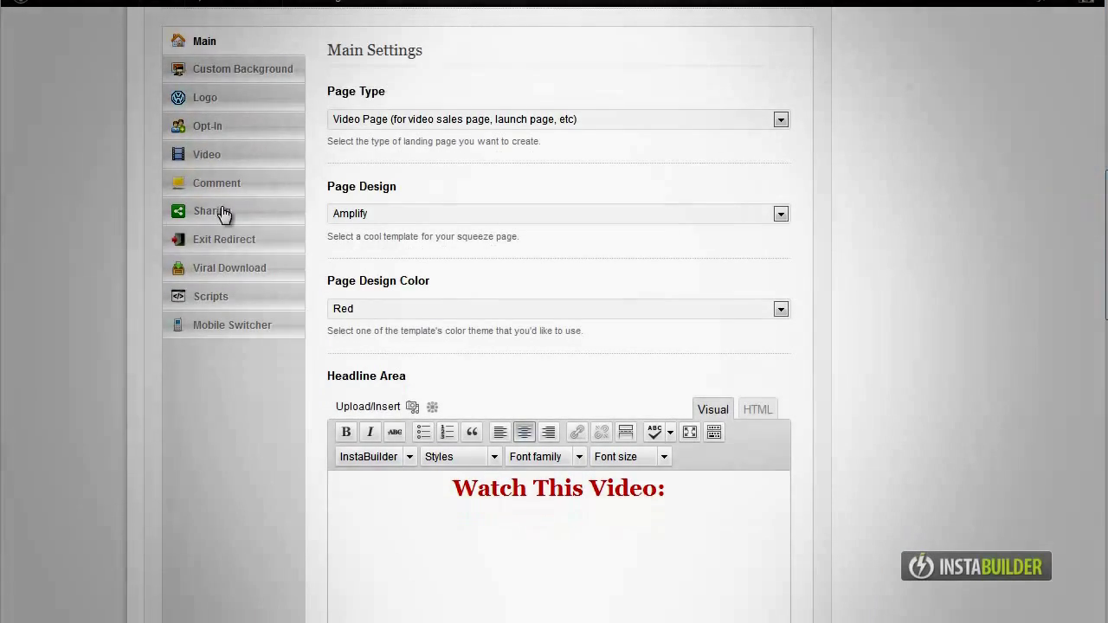
{"action": "left_click", "coordinate": [189, 154]}
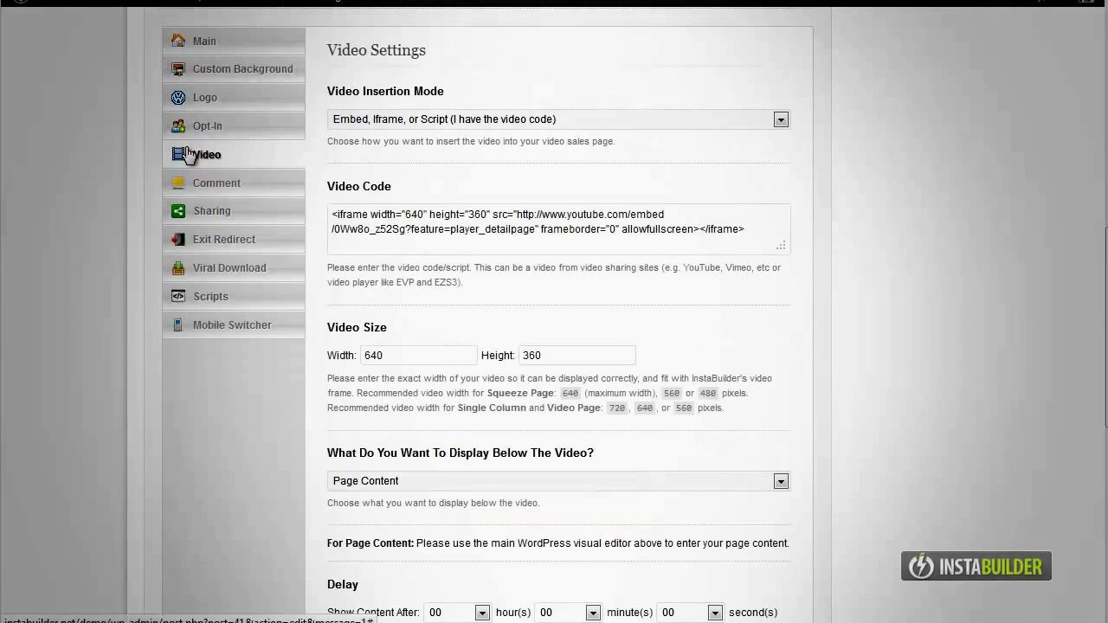
{"action": "left_click", "coordinate": [503, 481]}
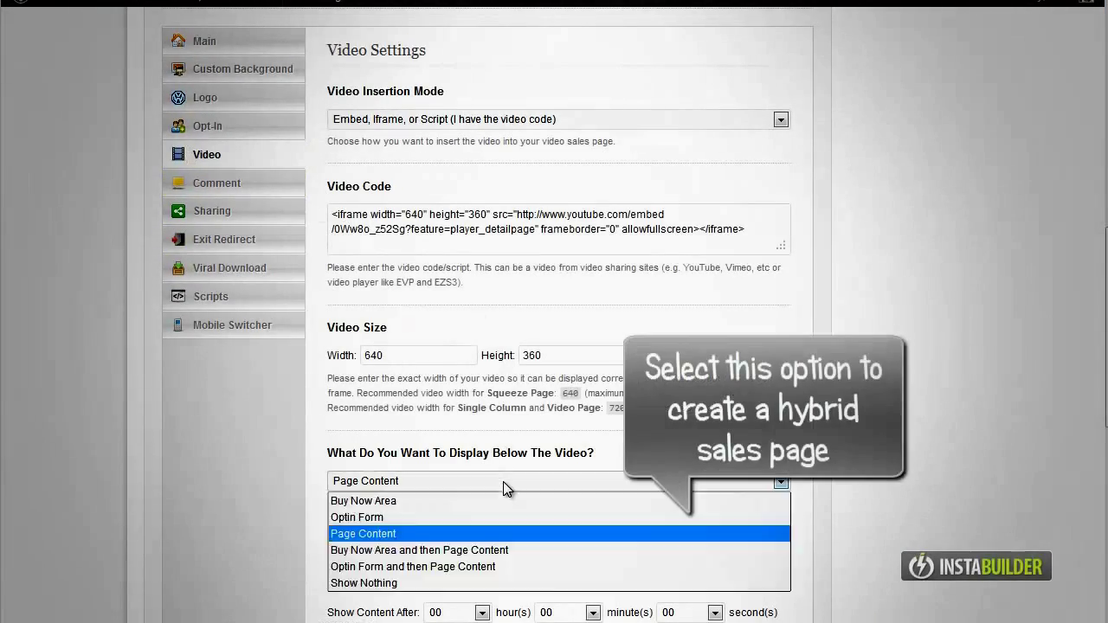
{"action": "left_click", "coordinate": [493, 552]}
Step: Insert the Credit Card + Paypal Logos graphic into the buy-now area
{"action": "scroll", "coordinate": [494, 554], "scroll_direction": "down", "scroll_amount": 3}
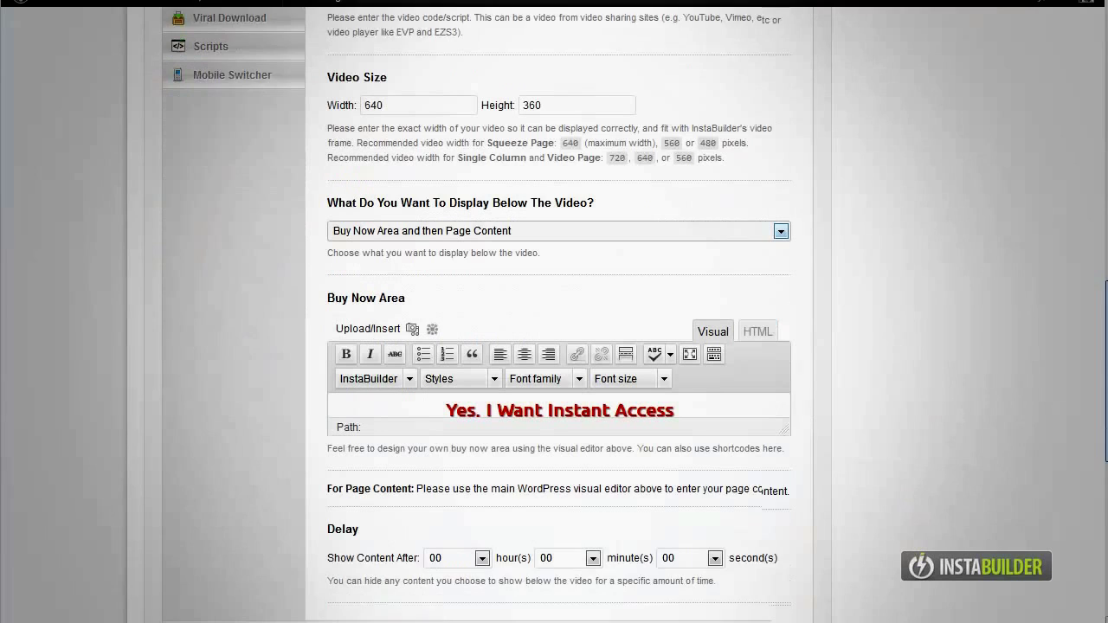
{"action": "scroll", "coordinate": [437, 289], "scroll_direction": "down", "scroll_amount": 1}
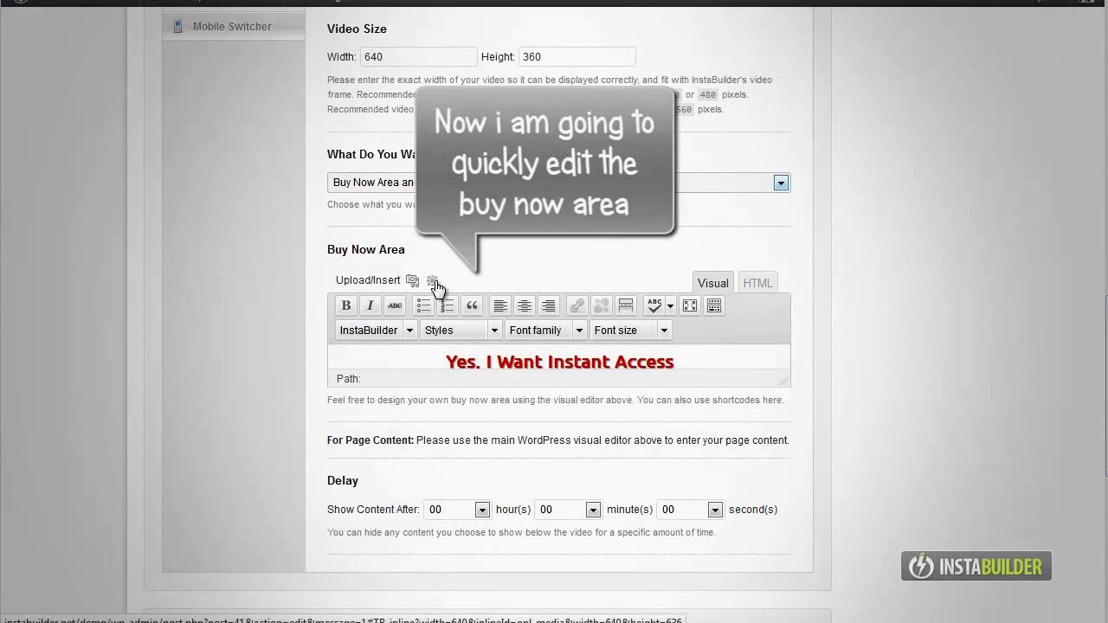
{"action": "left_click", "coordinate": [433, 282]}
{"action": "left_click", "coordinate": [705, 106]}
{"action": "left_click_drag", "start_coordinate": [815, 153], "coordinate": [812, 214]}
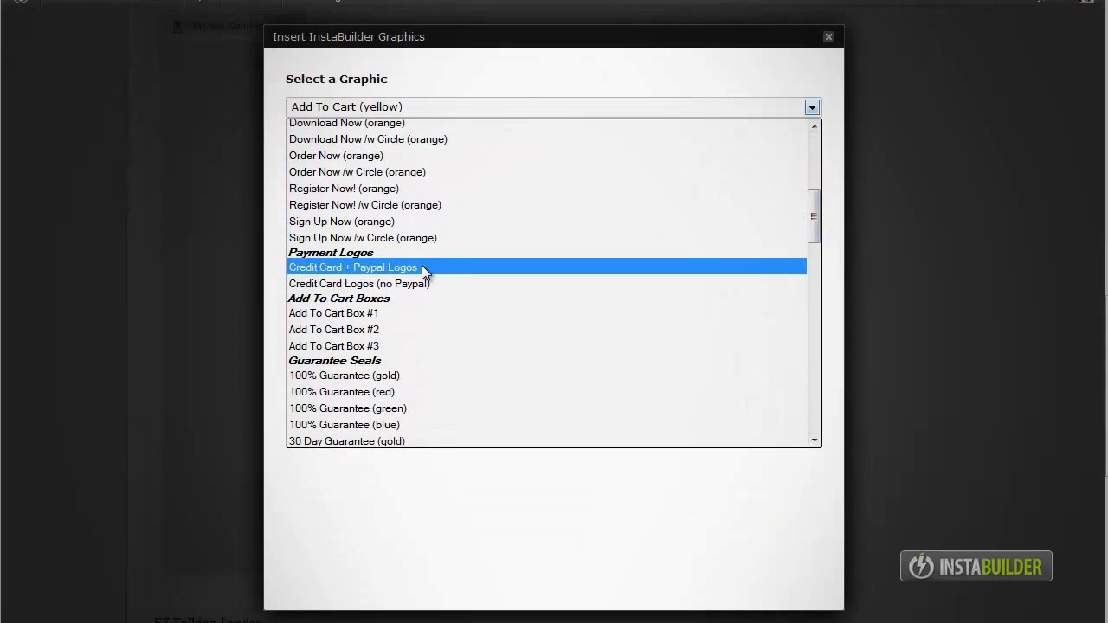
{"action": "left_click", "coordinate": [422, 267]}
{"action": "left_click", "coordinate": [772, 190]}
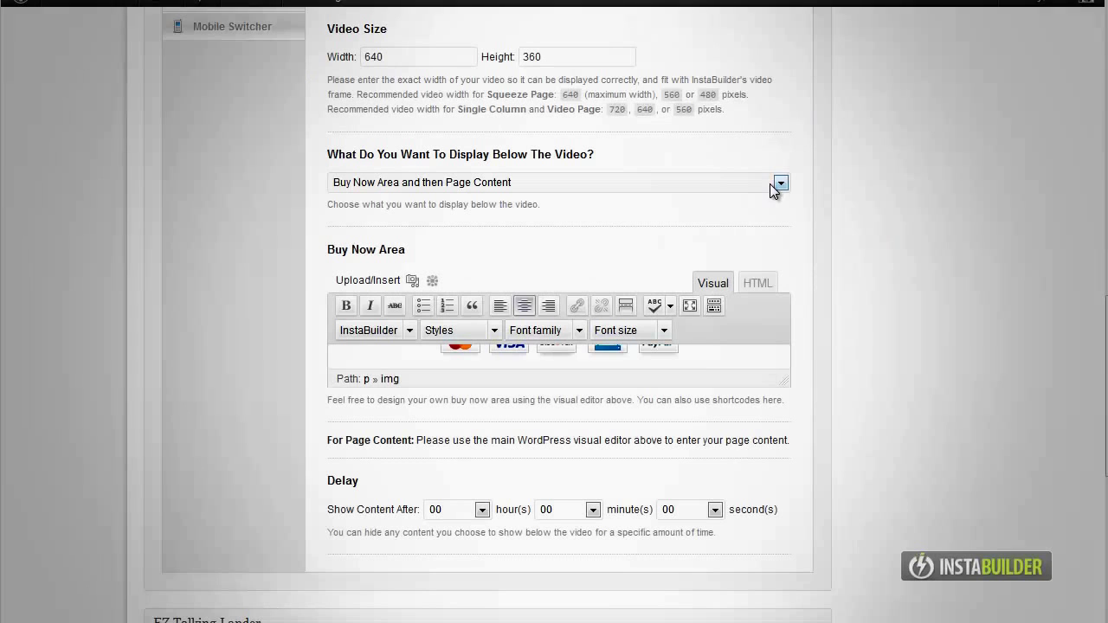
Step: Add the yellow Add To Cart button above the logos and centre it
{"action": "left_click", "coordinate": [430, 281]}
{"action": "left_click", "coordinate": [467, 106]}
{"action": "scroll", "coordinate": [773, 179], "scroll_direction": "up", "scroll_amount": 5}
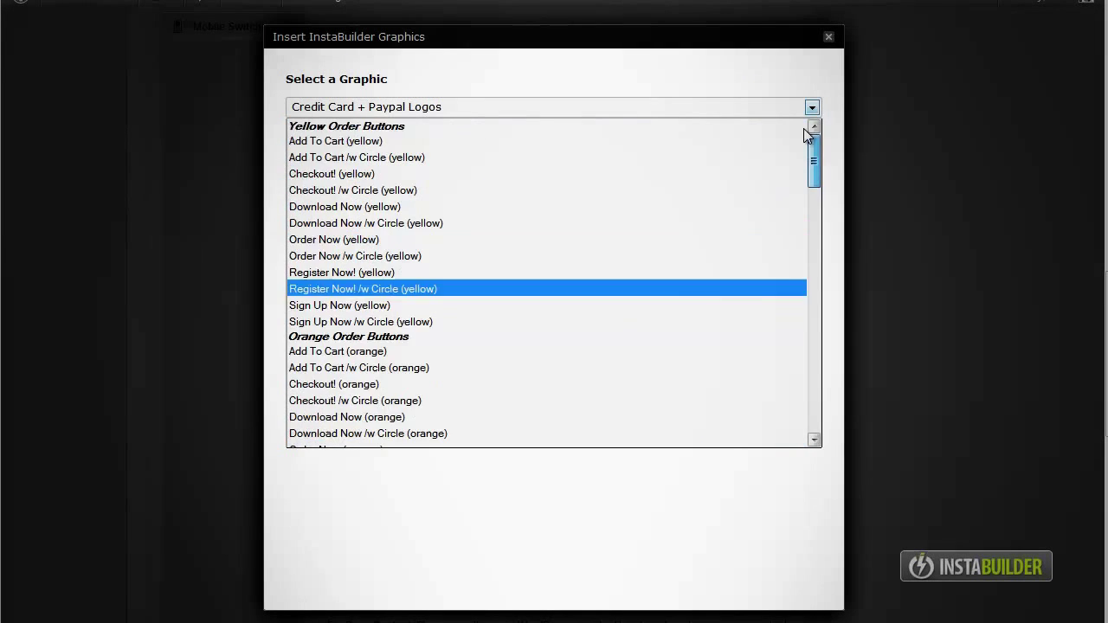
{"action": "left_click", "coordinate": [501, 152]}
{"action": "left_click", "coordinate": [755, 187]}
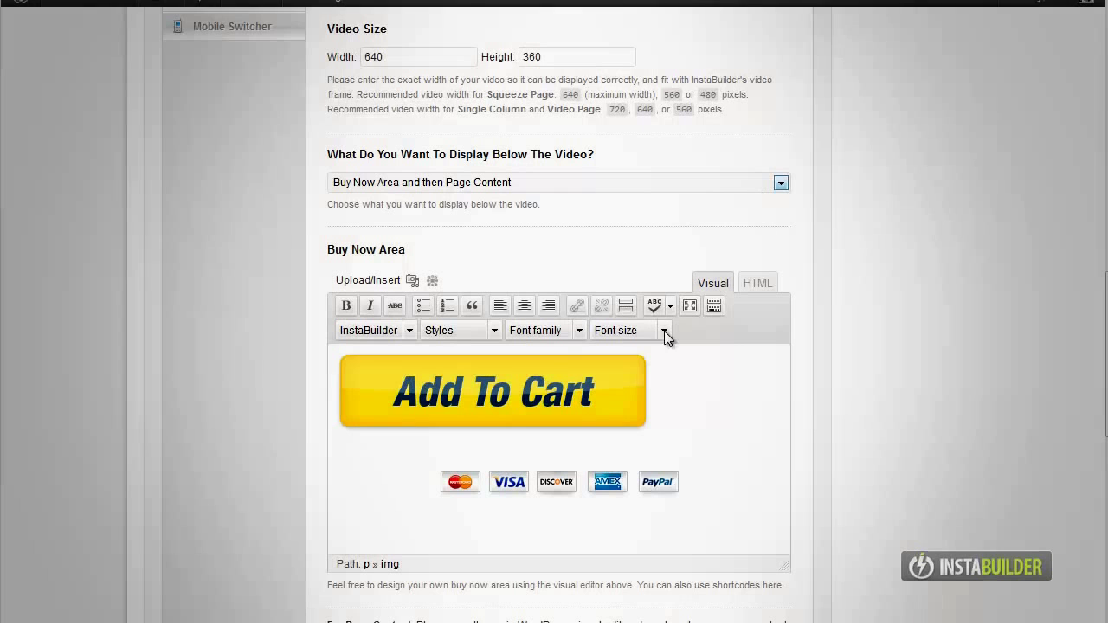
{"action": "left_click", "coordinate": [400, 405]}
{"action": "left_click", "coordinate": [523, 306]}
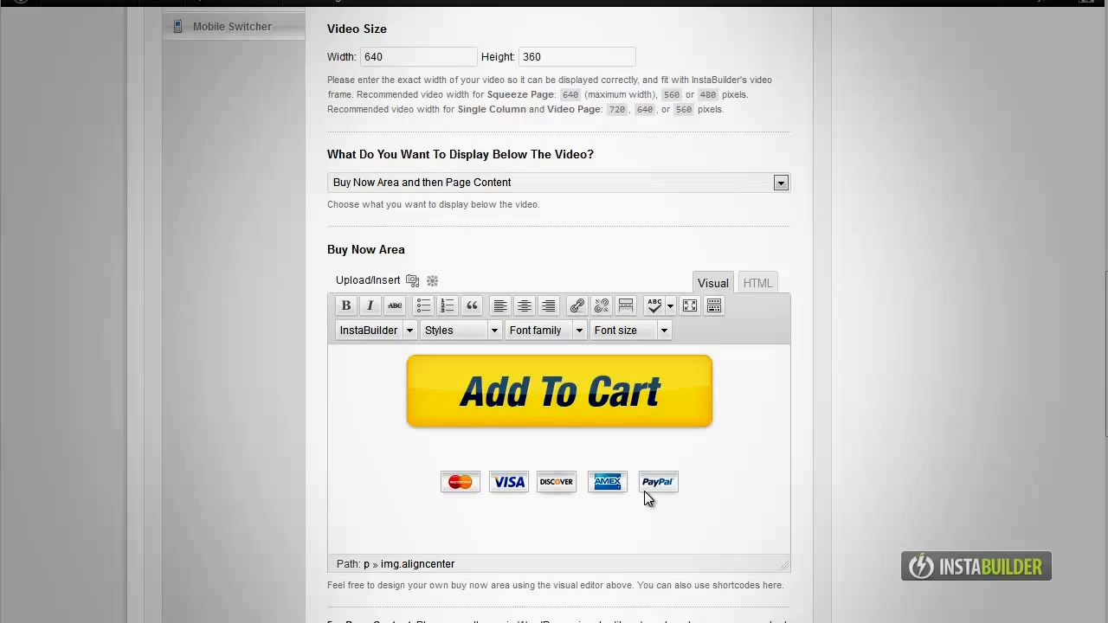
{"action": "scroll", "coordinate": [1104, 420], "scroll_direction": "down", "scroll_amount": 3}
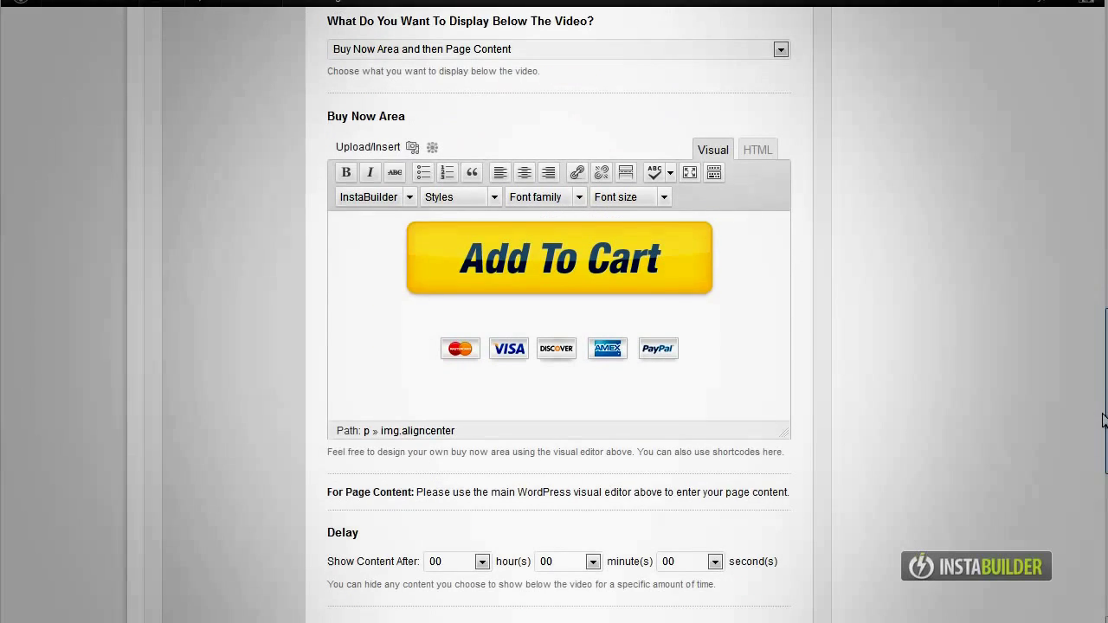
Step: Update the Video Tutorial Page so the Add To Cart area appears live
{"action": "scroll", "coordinate": [1104, 421], "scroll_direction": "up", "scroll_amount": 20}
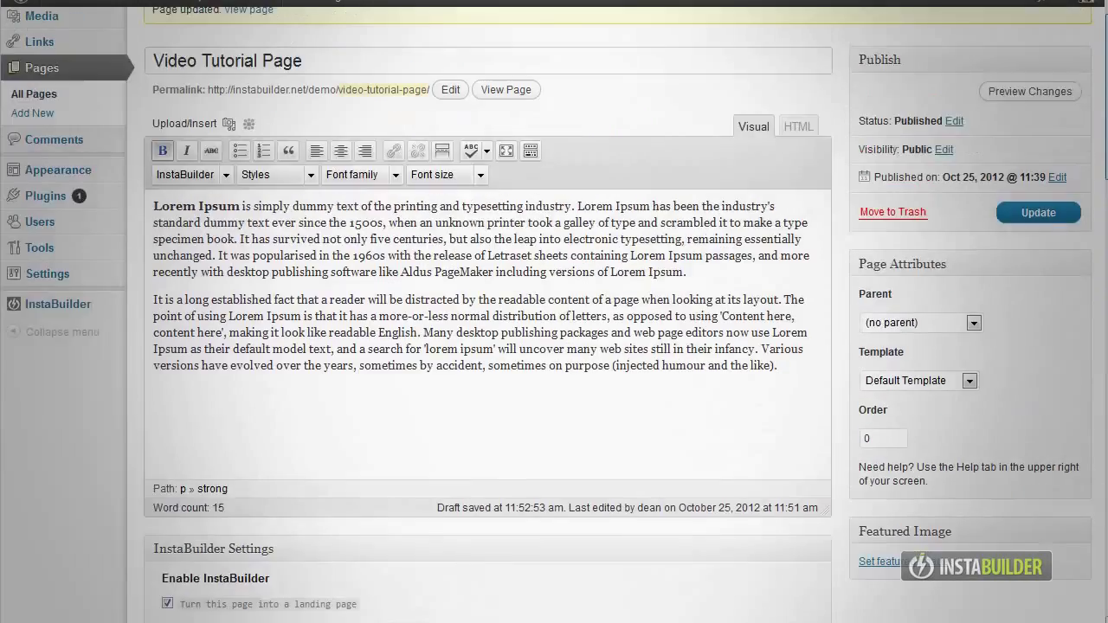
{"action": "scroll", "coordinate": [1104, 420], "scroll_direction": "up", "scroll_amount": 1}
{"action": "left_click", "coordinate": [1043, 269]}
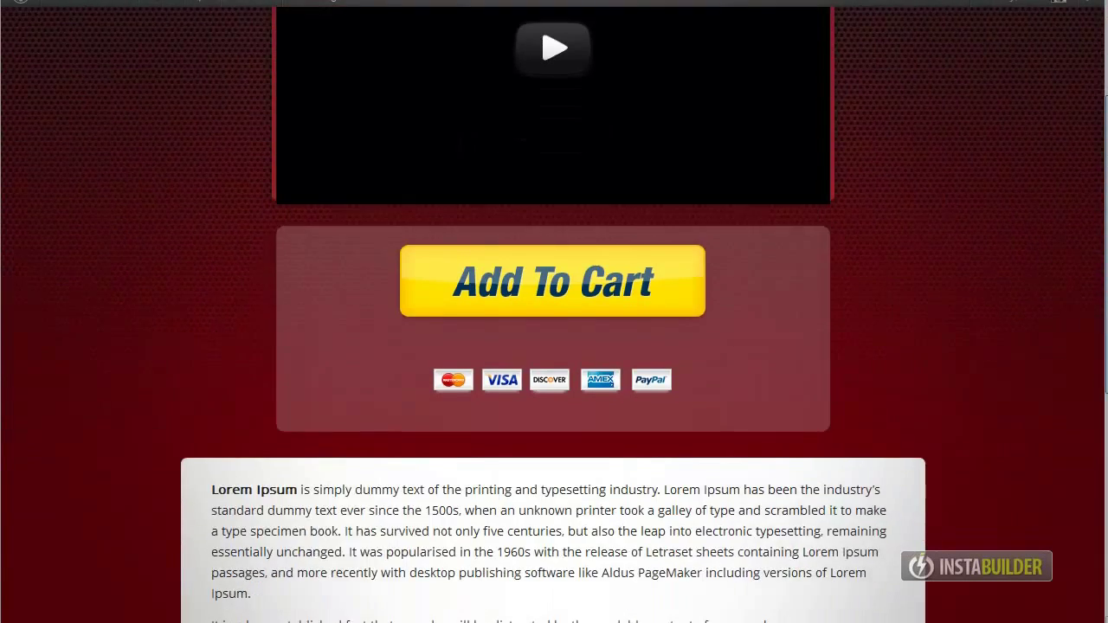
{"action": "scroll", "coordinate": [554, 315], "scroll_direction": "down", "scroll_amount": 3}
{"action": "scroll", "coordinate": [554, 315], "scroll_direction": "up", "scroll_amount": 4}
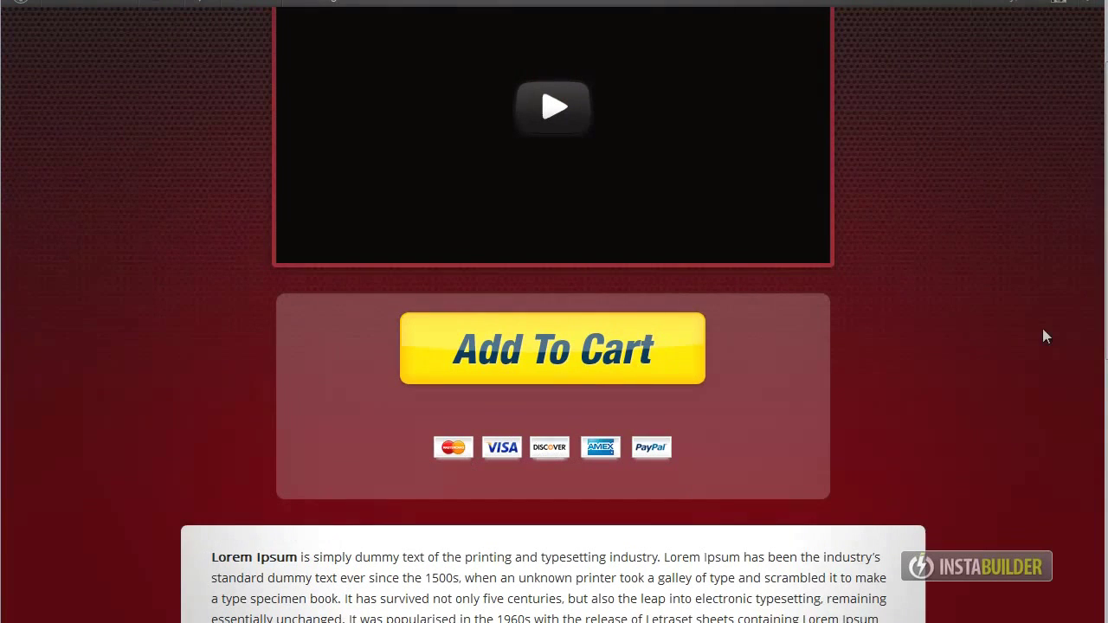
{"action": "scroll", "coordinate": [554, 312], "scroll_direction": "up", "scroll_amount": 2}
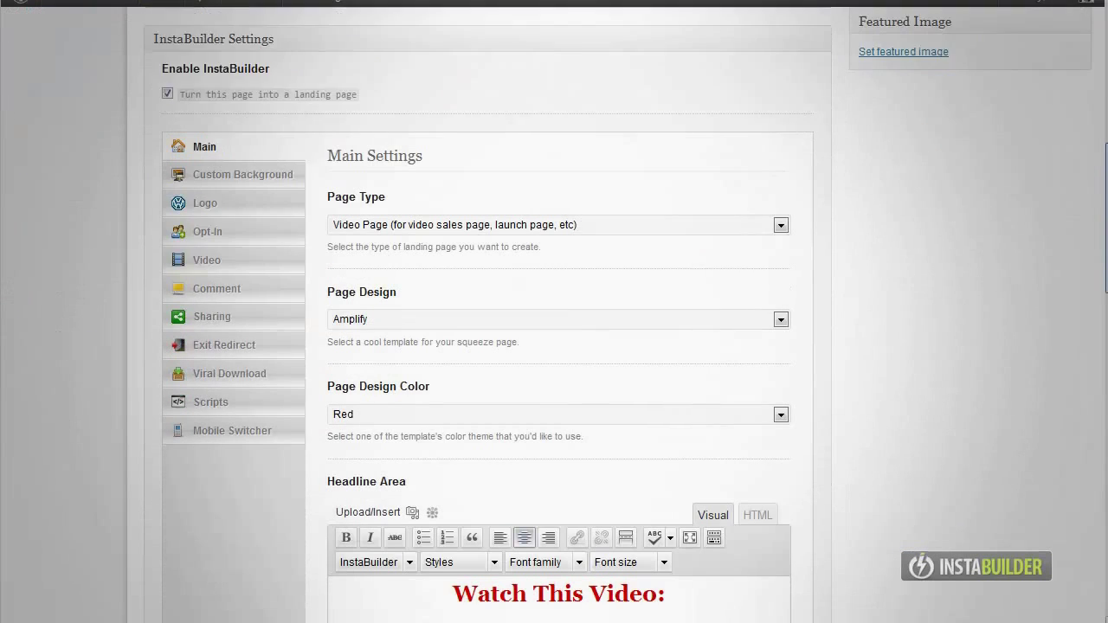
Step: Set 'What Do You Want To Display Below The Video?' to Show Nothing in the Video settings
{"action": "scroll", "coordinate": [554, 312], "scroll_direction": "down", "scroll_amount": 3}
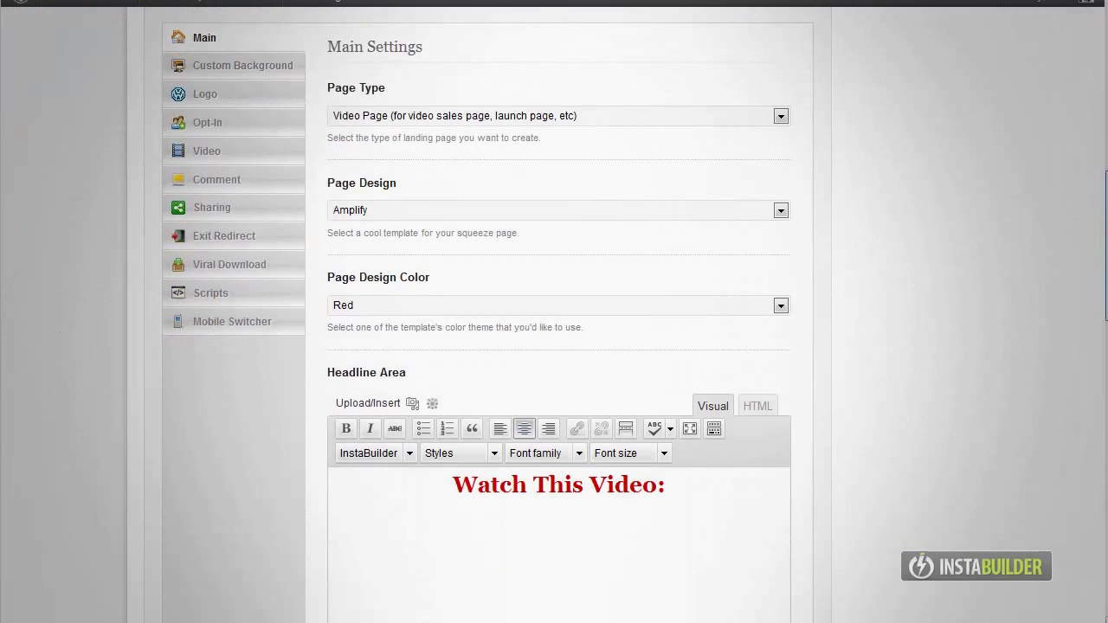
{"action": "left_click", "coordinate": [230, 154]}
{"action": "left_click", "coordinate": [449, 478]}
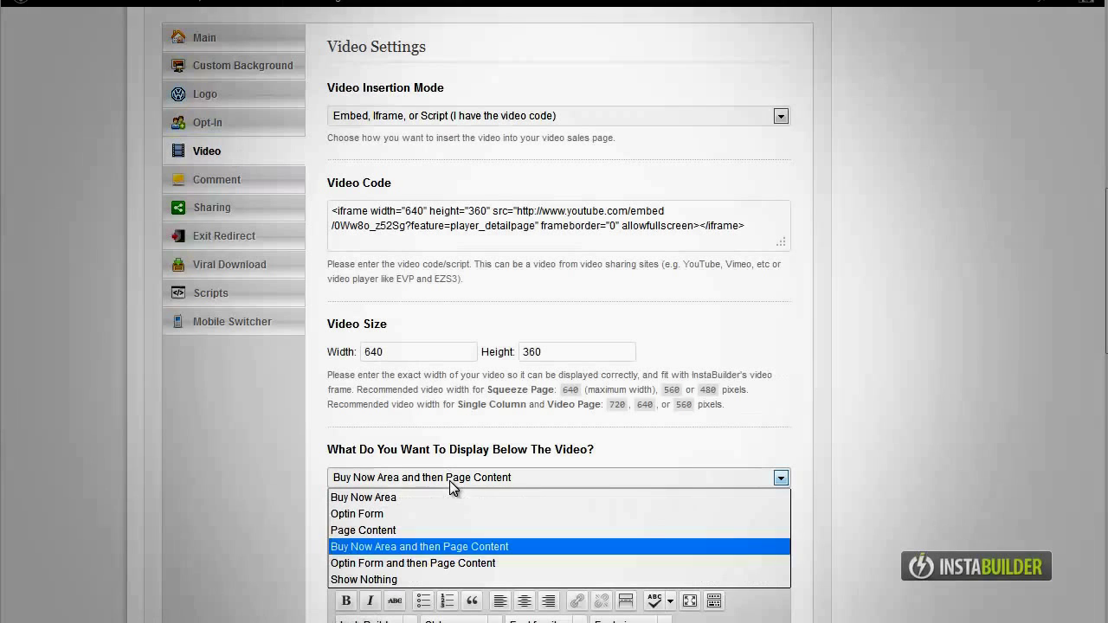
{"action": "left_click", "coordinate": [422, 579]}
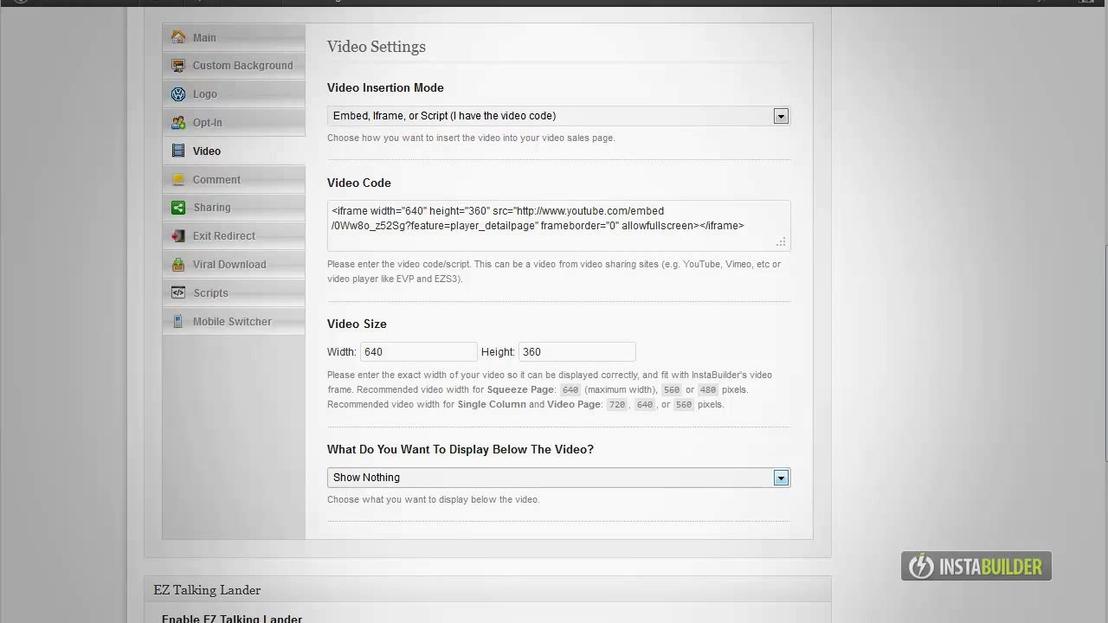